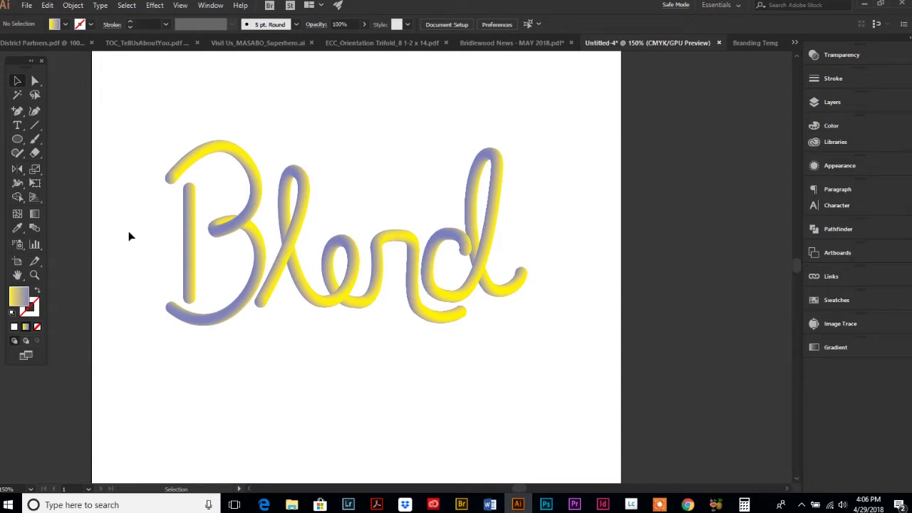
# Draw a 0.2619 in circle below the lettering with a linear yellow-to-purple gradient fill.
pyautogui.click(17, 140)
pyautogui.scroll(-5, 133, 366)
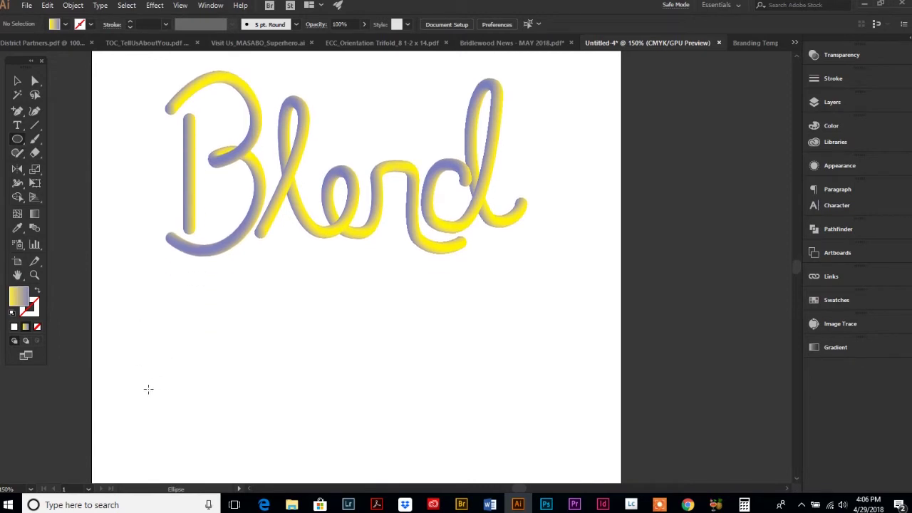
pyautogui.moveTo(148, 389); pyautogui.dragTo(155, 383)
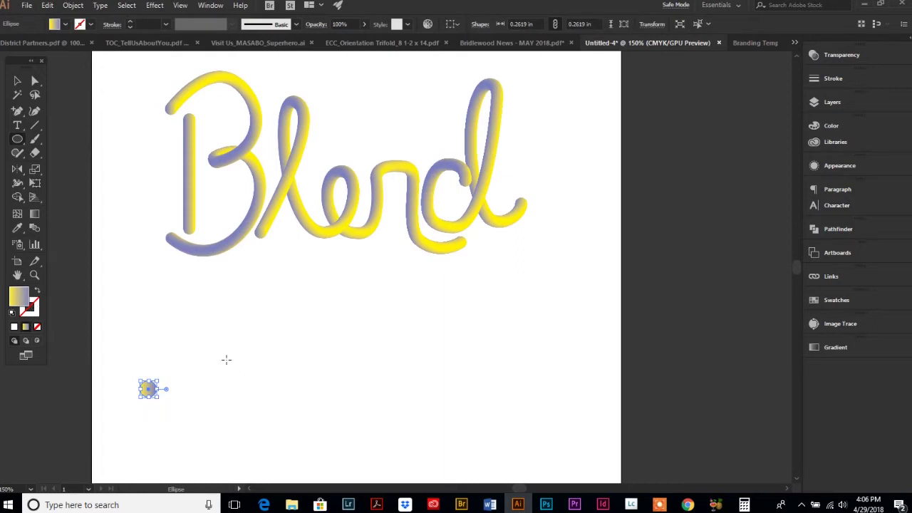
pyautogui.click(830, 347)
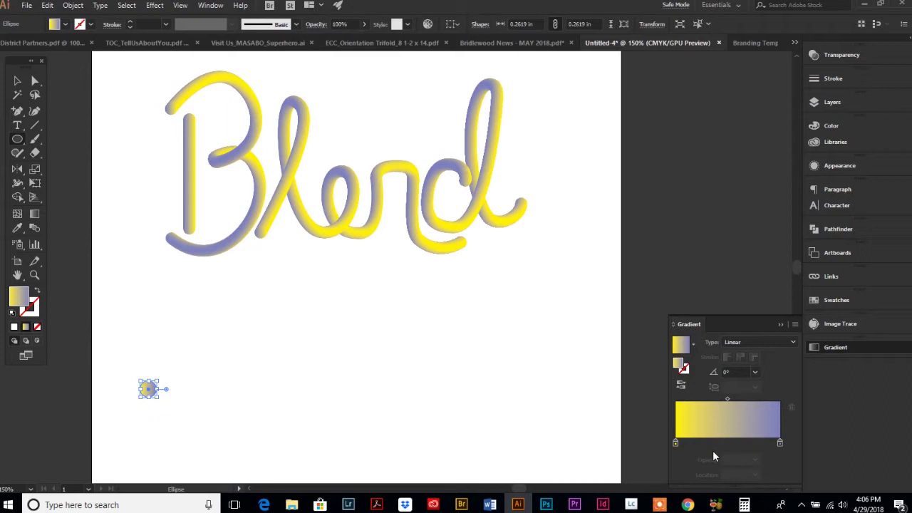
pyautogui.click(18, 82)
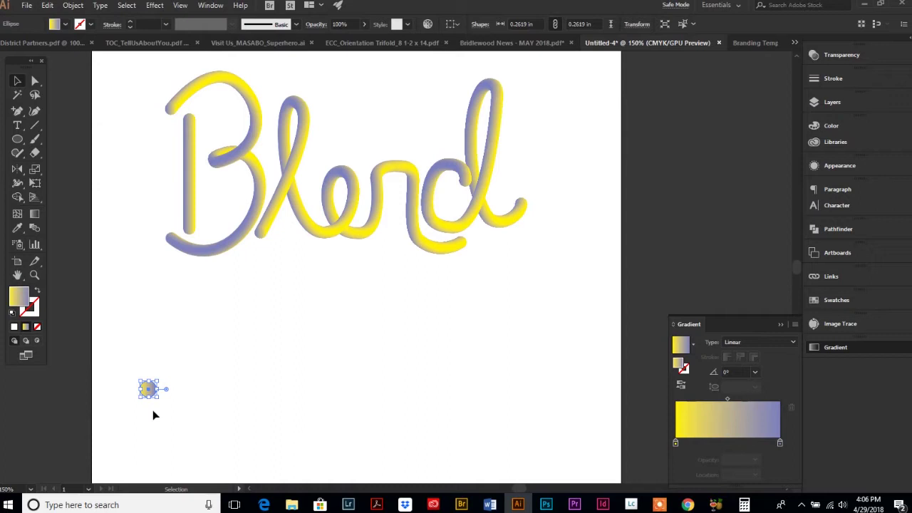
# Copy the gradient circle to the right and repeat it into a row of 20, then select them all.
pyautogui.press('ctrl')
pyautogui.moveTo(148, 392); pyautogui.dragTo(168, 394)
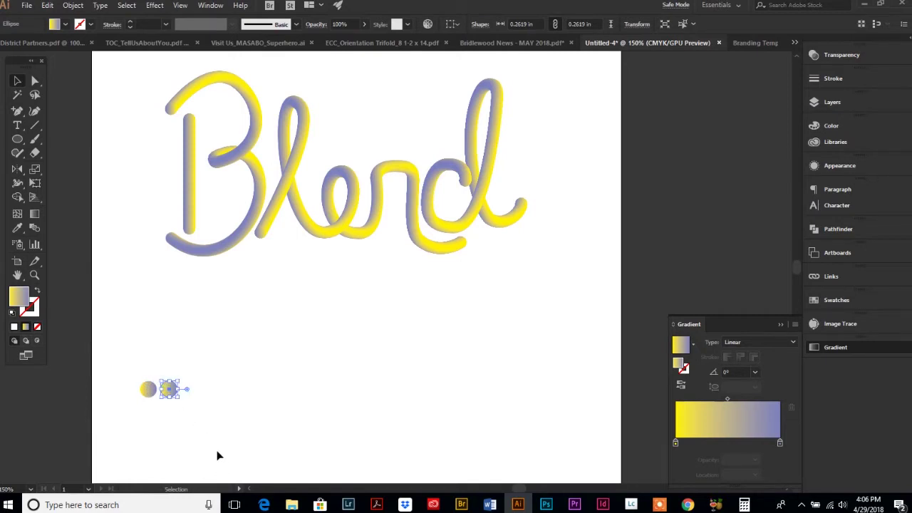
pyautogui.press('a')
pyautogui.hotkey('ctrl', 'd')
pyautogui.hotkey('ctrl', 'd')
pyautogui.hotkey('ctrl', 'd')
pyautogui.hotkey('ctrl', 'd')
pyautogui.hotkey('ctrl', 'd')
pyautogui.hotkey('ctrl', 'd')
pyautogui.hotkey('ctrl', 'd')
pyautogui.hotkey('ctrl', 'd')
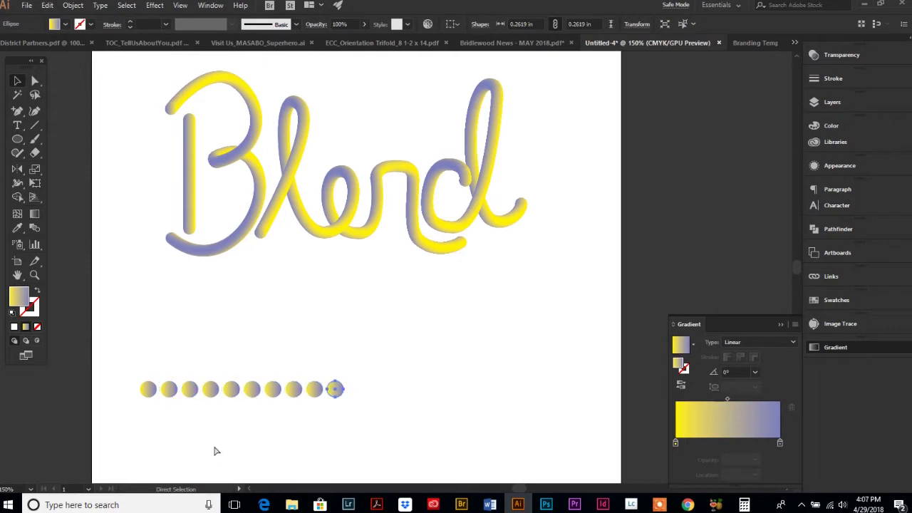
pyautogui.hotkey('ctrl', 'd')
pyautogui.hotkey('ctrl', 'd')
pyautogui.hotkey('ctrl', 'd')
pyautogui.hotkey('ctrl', 'd')
pyautogui.hotkey('ctrl', 'd')
pyautogui.hotkey('ctrl', 'd')
pyautogui.hotkey('ctrl', 'd')
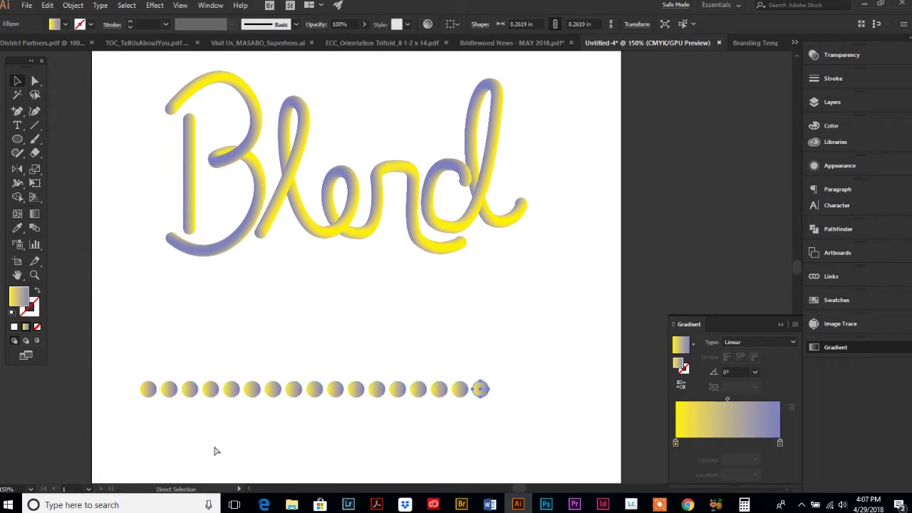
pyautogui.hotkey('ctrl', 'd')
pyautogui.hotkey('ctrl', 'd')
pyautogui.hotkey('ctrl', 'd')
pyautogui.press('v')
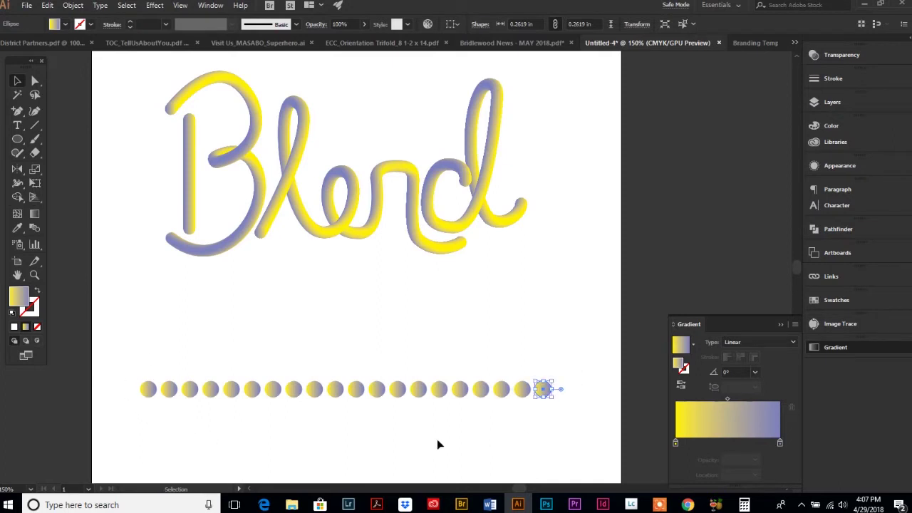
pyautogui.moveTo(132, 371); pyautogui.dragTo(570, 420)
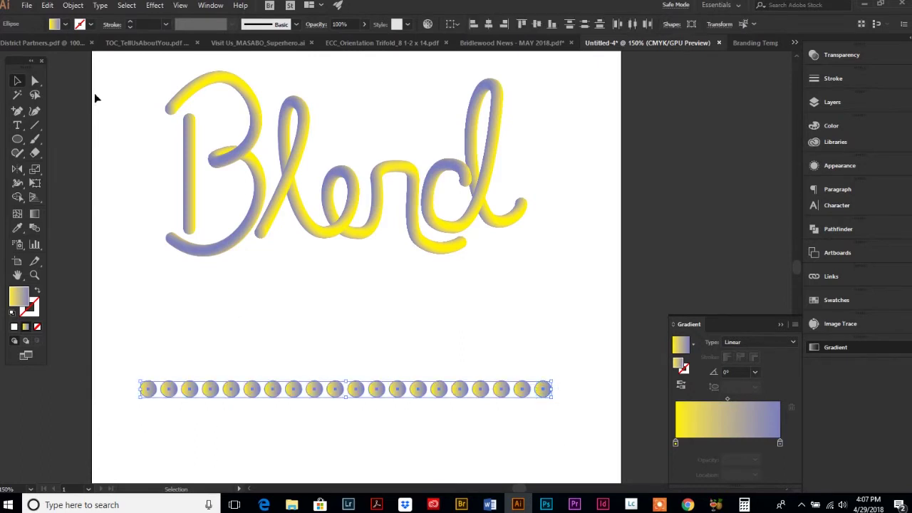
# Set Blend Options to Specified Steps, 200 steps, with Align to Page orientation.
pyautogui.click(74, 6)
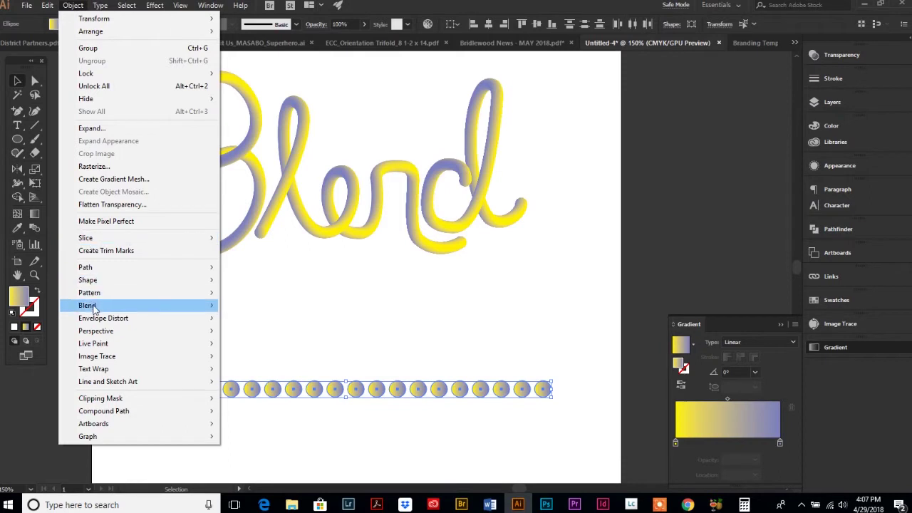
pyautogui.moveTo(95, 309)
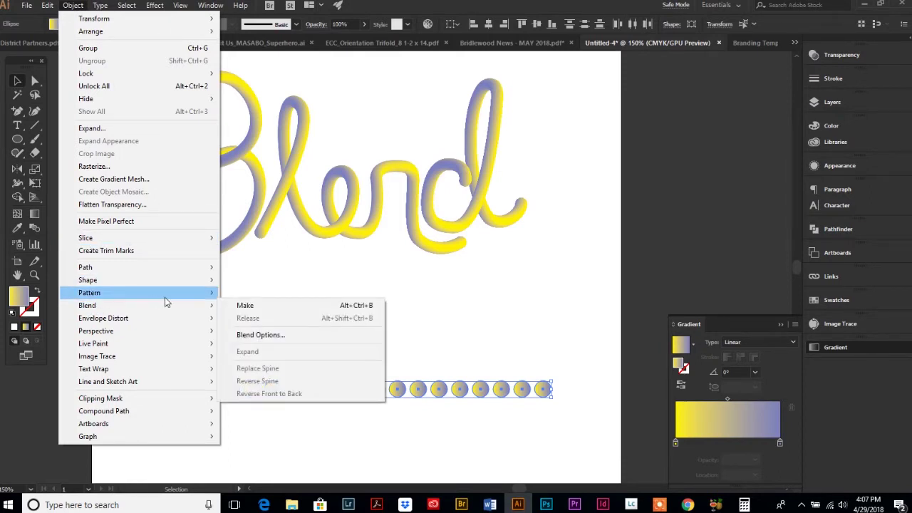
pyautogui.moveTo(199, 308)
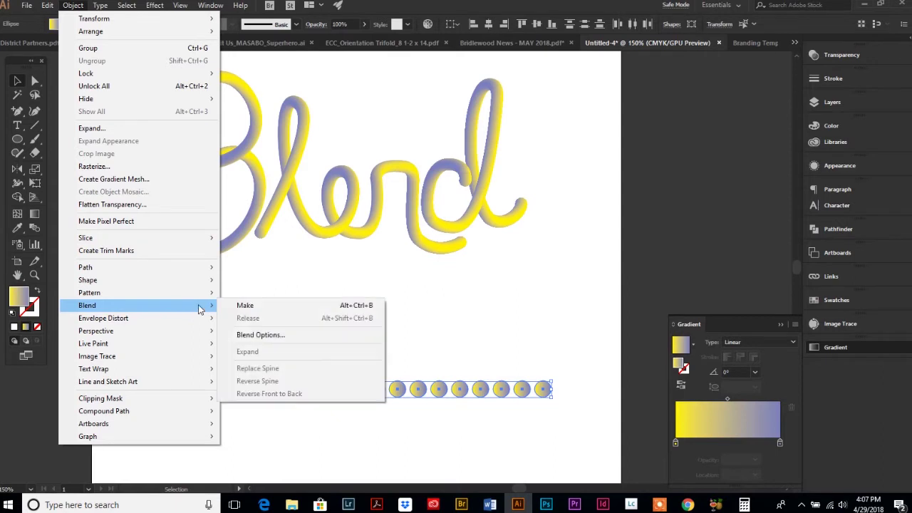
pyautogui.click(257, 341)
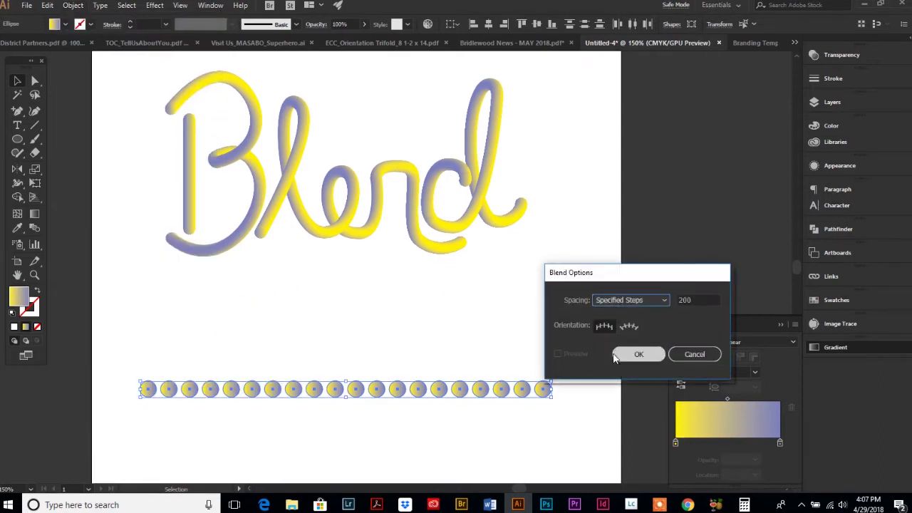
pyautogui.click(641, 301)
pyautogui.click(641, 298)
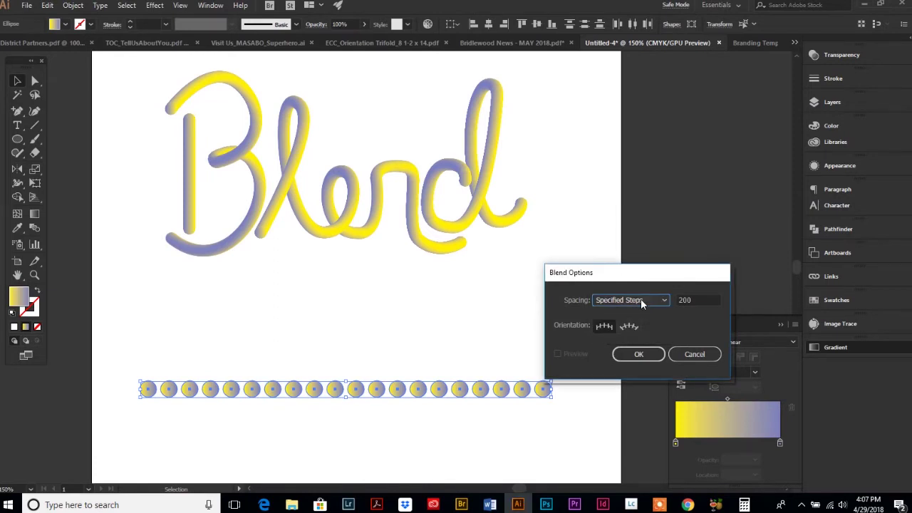
pyautogui.doubleClick(692, 300)
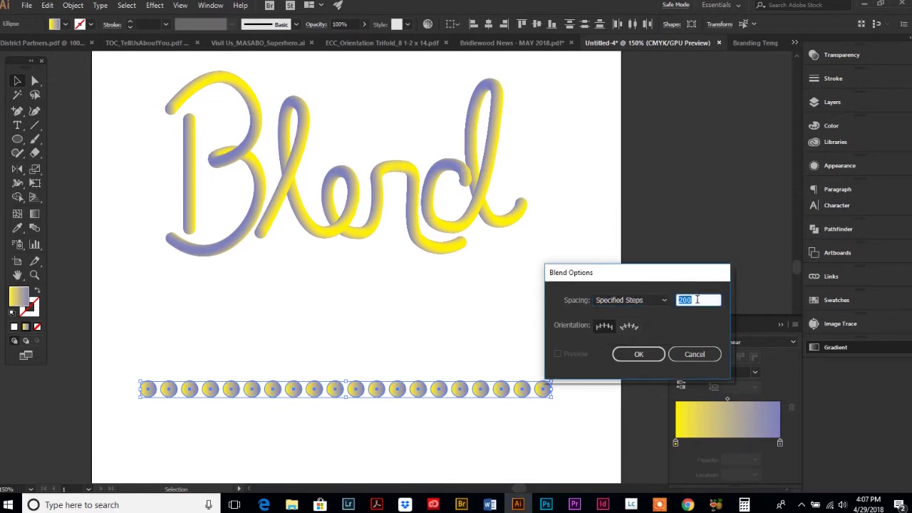
pyautogui.write('200')
pyautogui.click(602, 327)
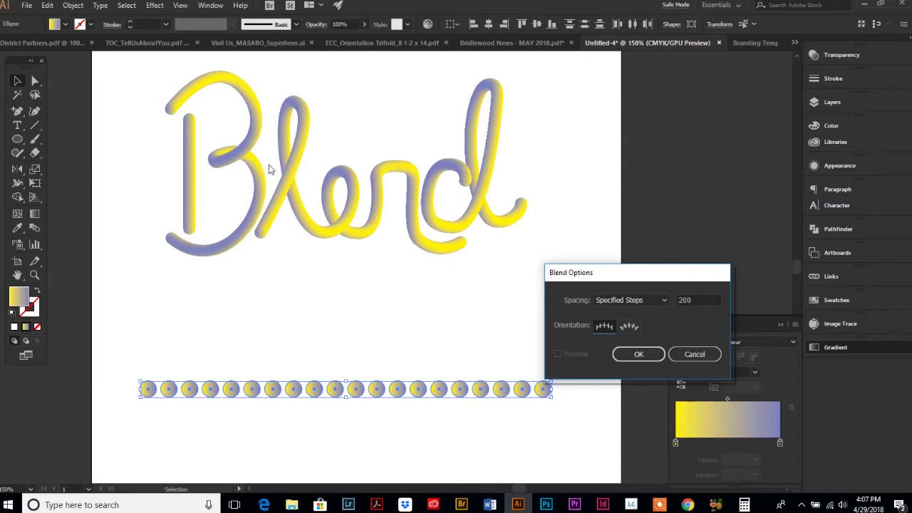
pyautogui.click(638, 357)
pyautogui.click(635, 354)
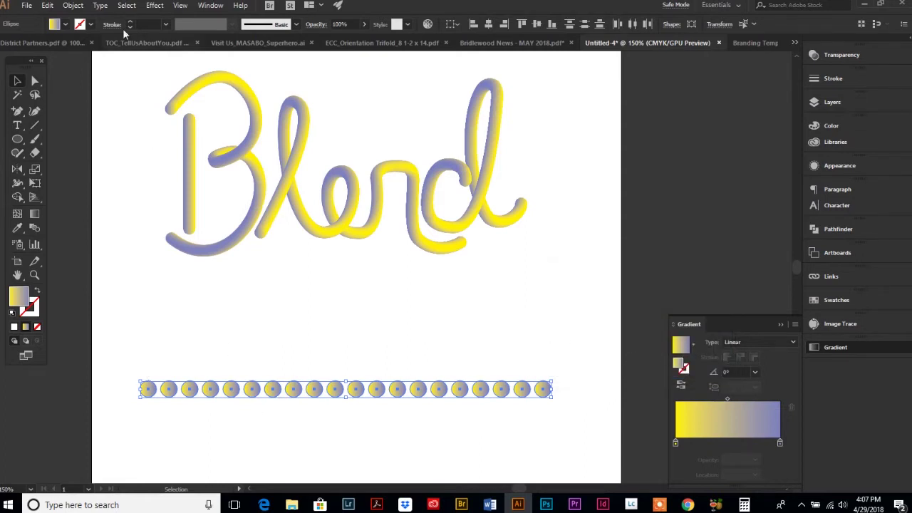
# Make the blend so the 20 circles fuse into one smooth yellow-to-purple bar.
pyautogui.click(72, 6)
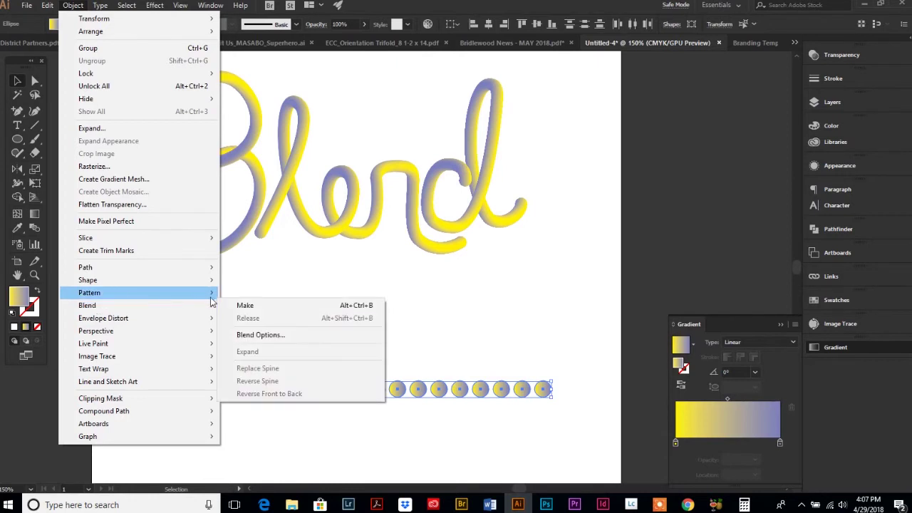
pyautogui.moveTo(159, 305)
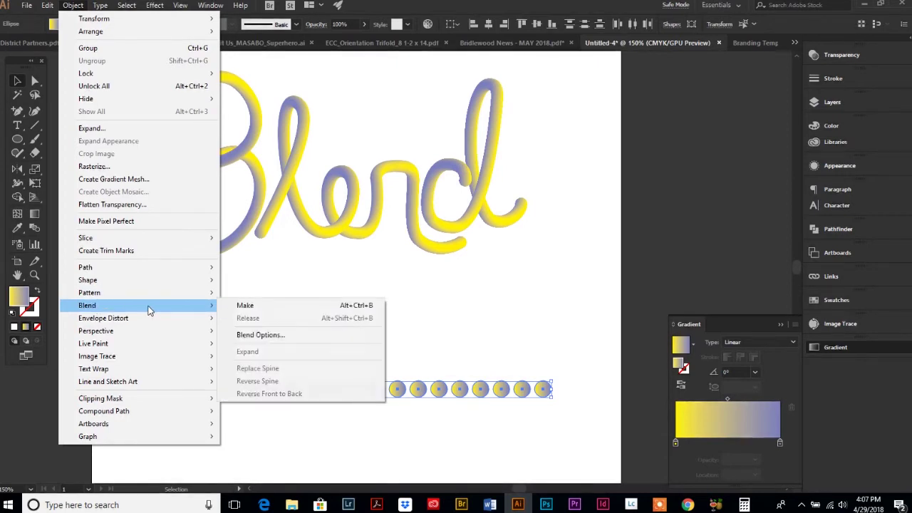
pyautogui.click(311, 306)
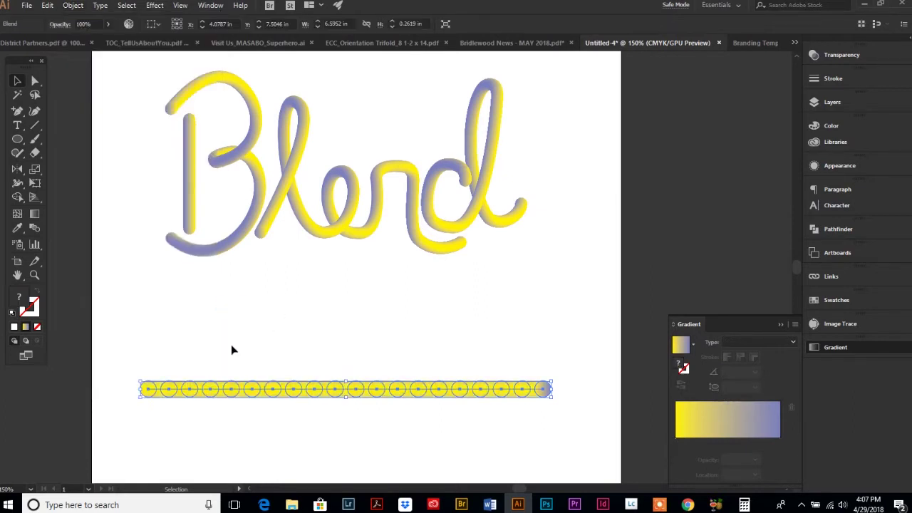
pyautogui.click(188, 430)
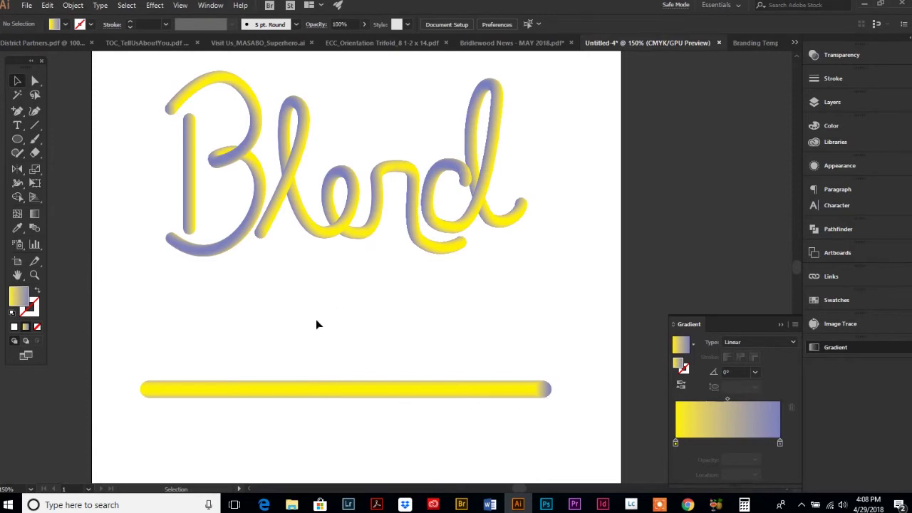
pyautogui.hotkey('ctrl', 'y')
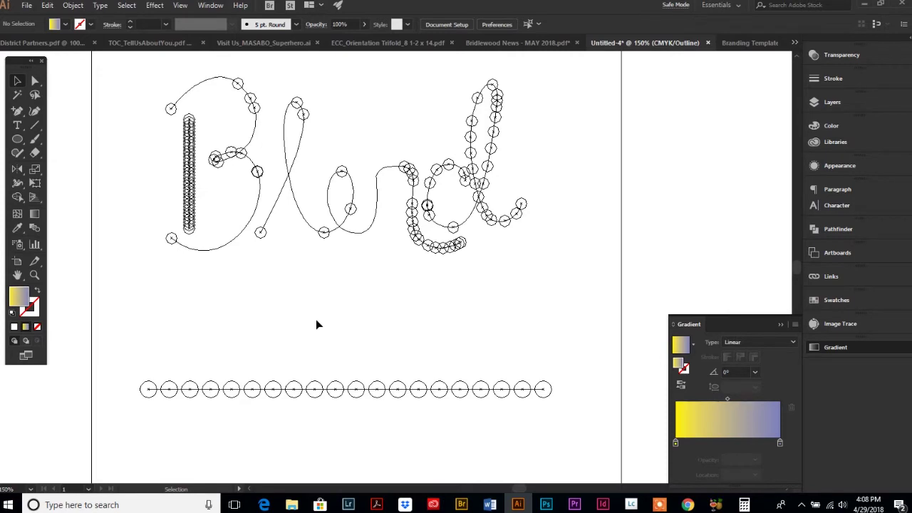
pyautogui.press('a')
pyautogui.hotkey('ctrl', 'y')
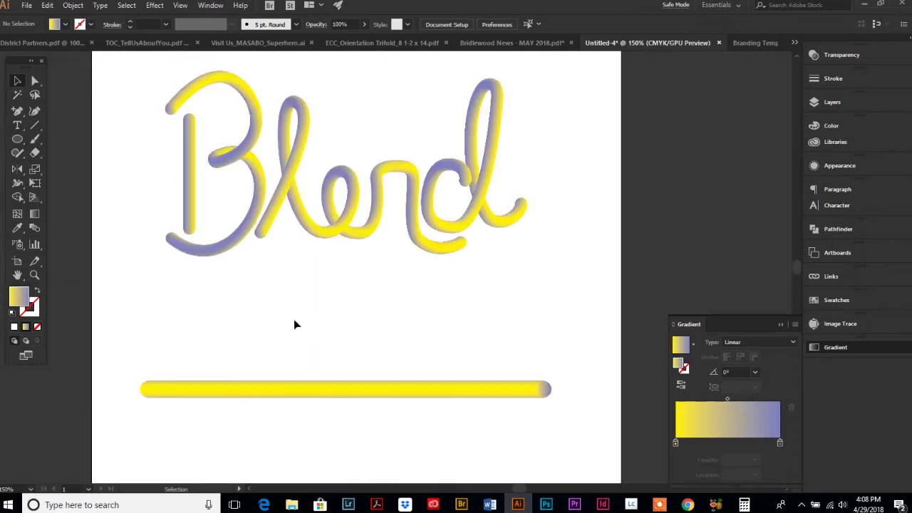
# Delete the blended lettering and move the plain Blend script paths onto the artboard above the bar.
pyautogui.moveTo(147, 72); pyautogui.dragTo(521, 298)
pyautogui.press('Delete')
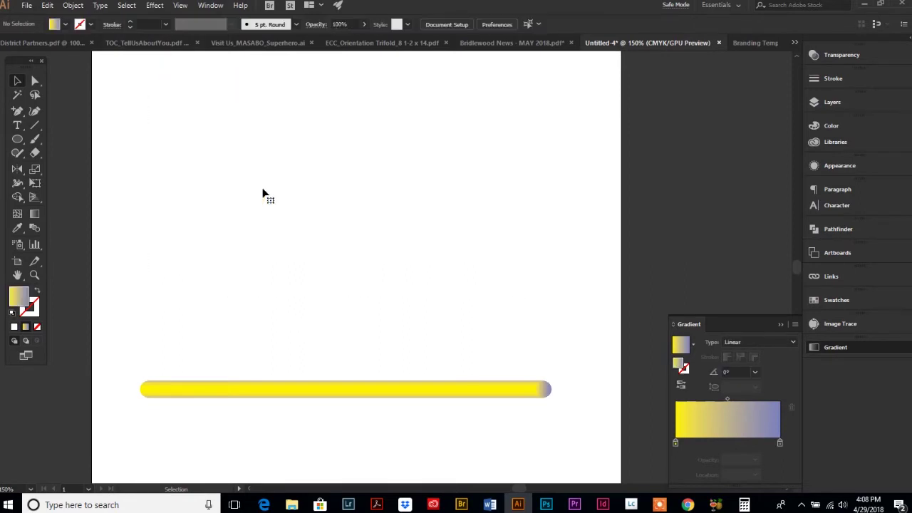
pyautogui.scroll(1, 263, 194)
pyautogui.scroll(5, 263, 194)
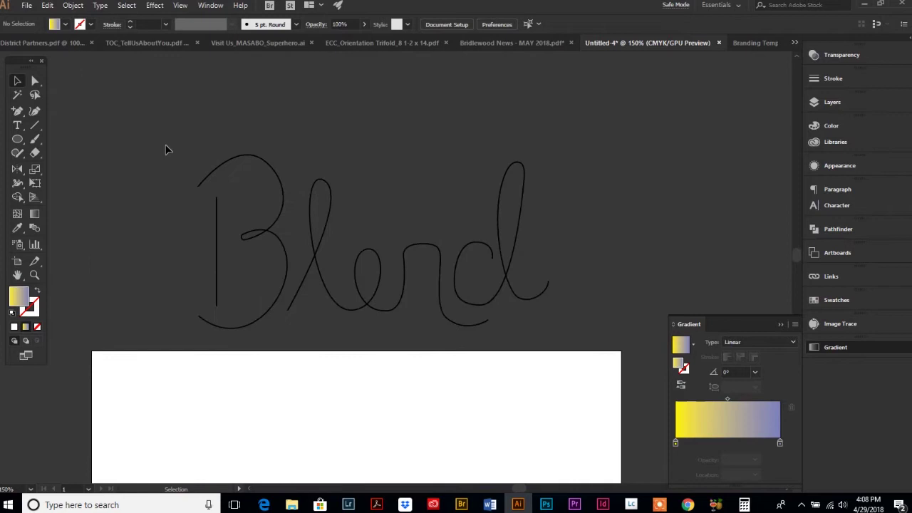
pyautogui.moveTo(165, 145); pyautogui.dragTo(549, 356)
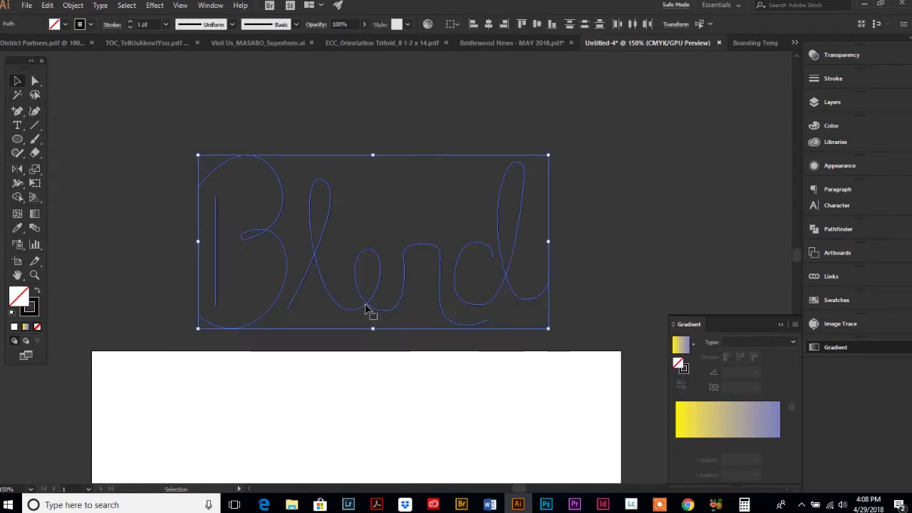
pyautogui.moveTo(368, 309); pyautogui.dragTo(334, 443)
pyautogui.scroll(-4, 335, 439)
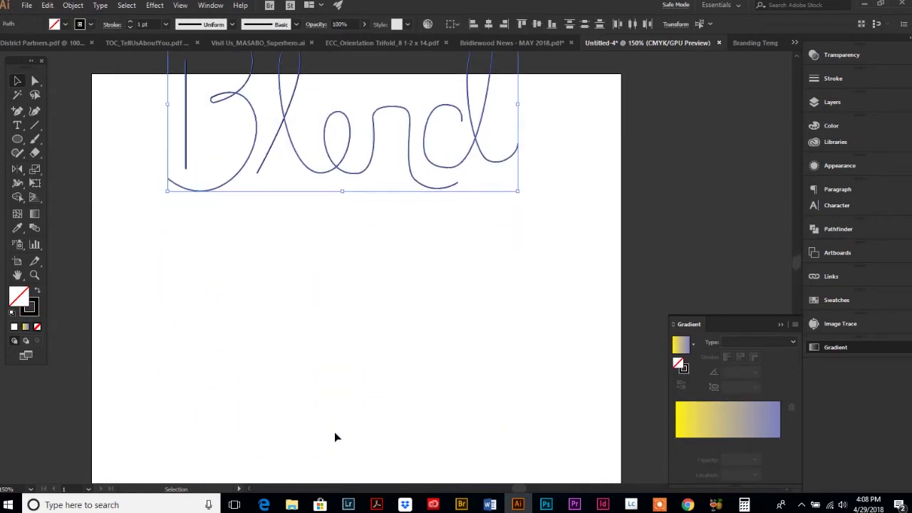
pyautogui.moveTo(341, 171); pyautogui.dragTo(351, 359)
pyautogui.scroll(-3, 351, 356)
pyautogui.scroll(1, 351, 354)
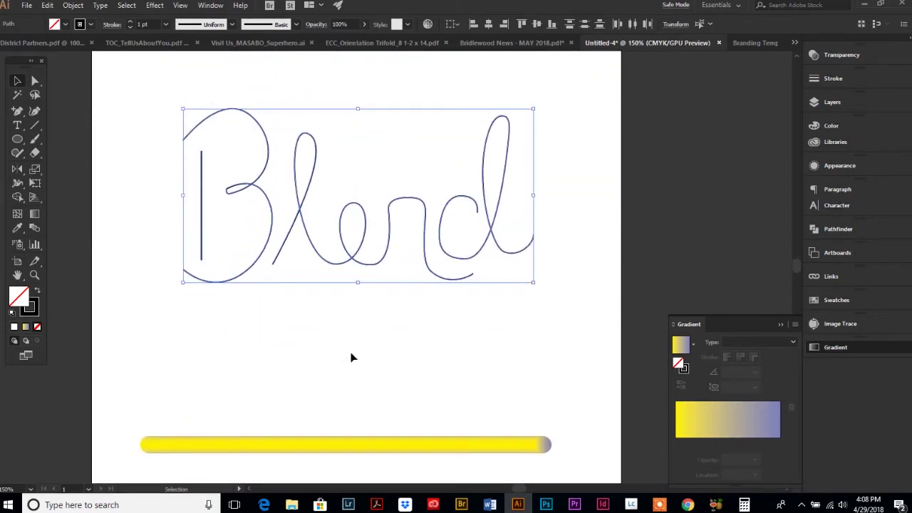
pyautogui.click(308, 352)
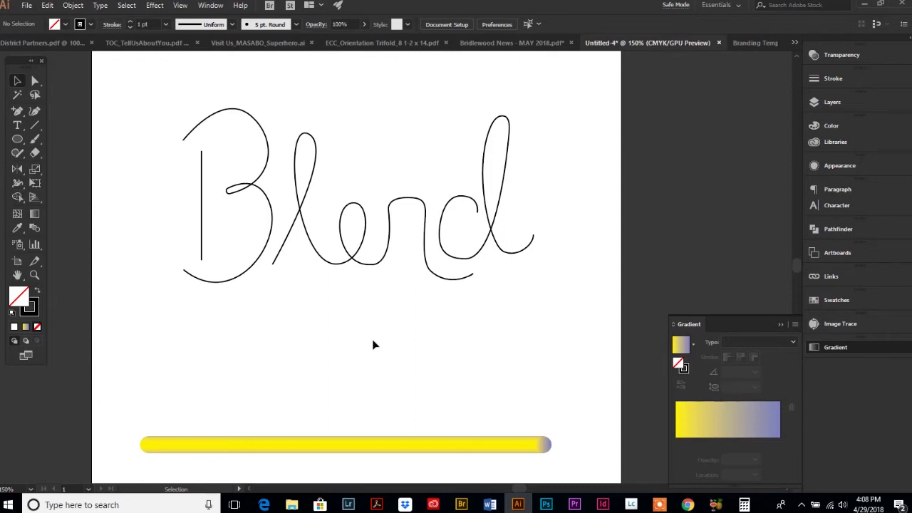
# Check the separate script pieces (B stroke, B outline, lend, d), then select the yellow blend bar.
pyautogui.moveTo(151, 102); pyautogui.dragTo(627, 321)
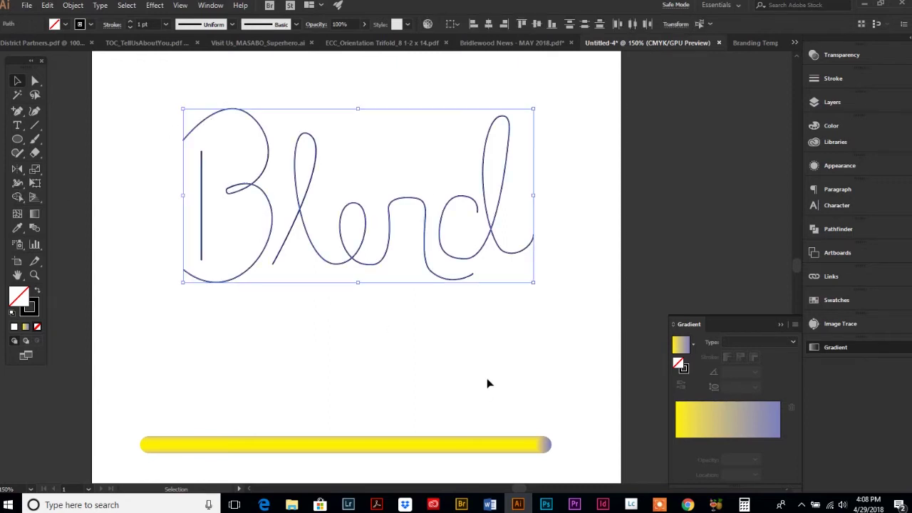
pyautogui.click(370, 373)
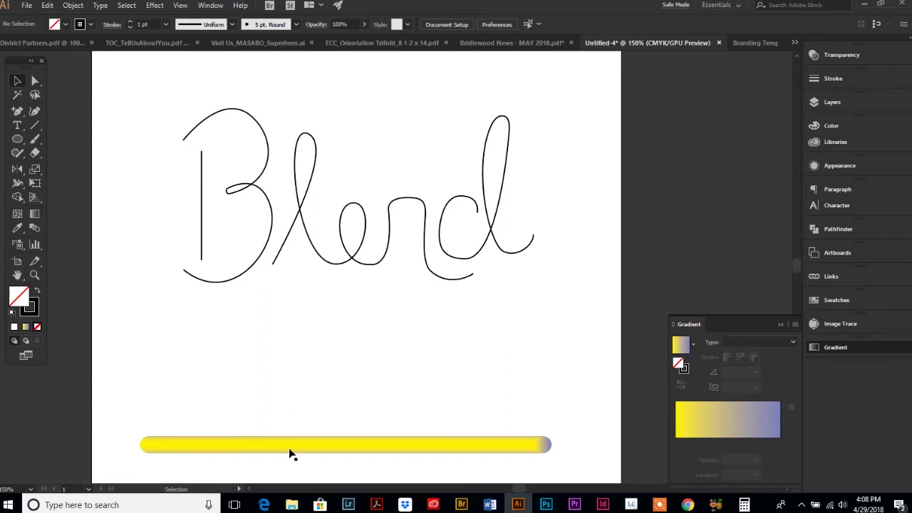
pyautogui.moveTo(191, 207); pyautogui.dragTo(212, 254)
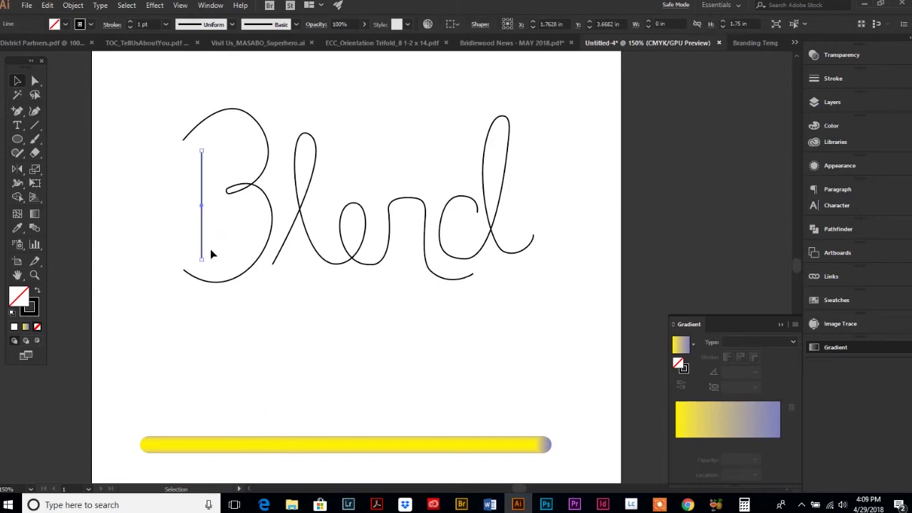
pyautogui.moveTo(255, 218); pyautogui.dragTo(258, 222)
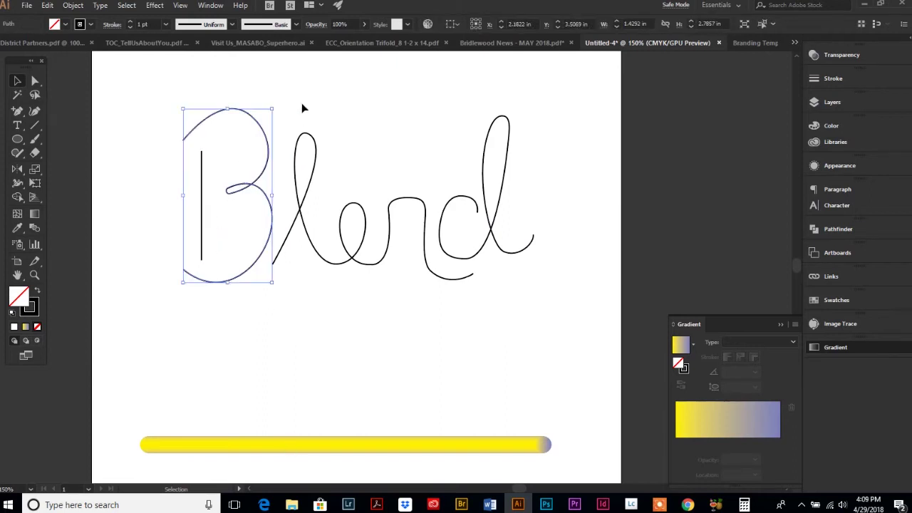
pyautogui.moveTo(302, 104); pyautogui.dragTo(401, 283)
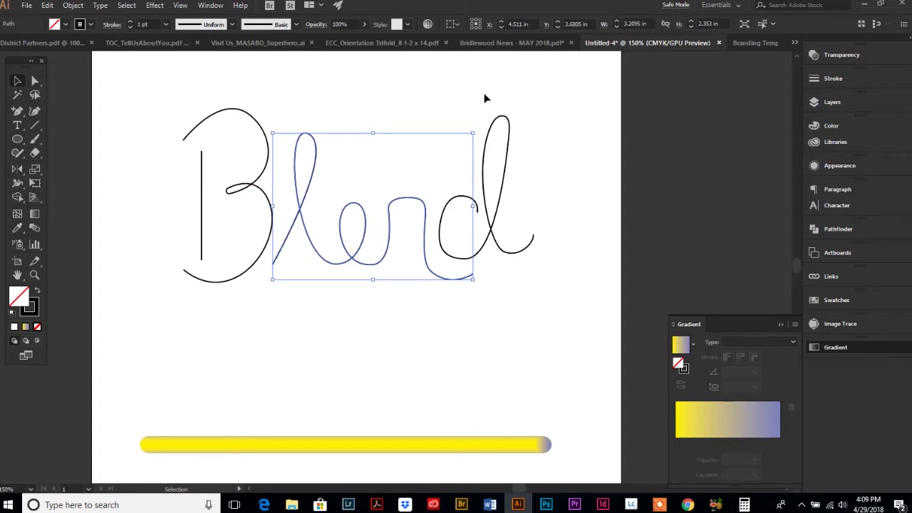
pyautogui.moveTo(486, 98); pyautogui.dragTo(538, 222)
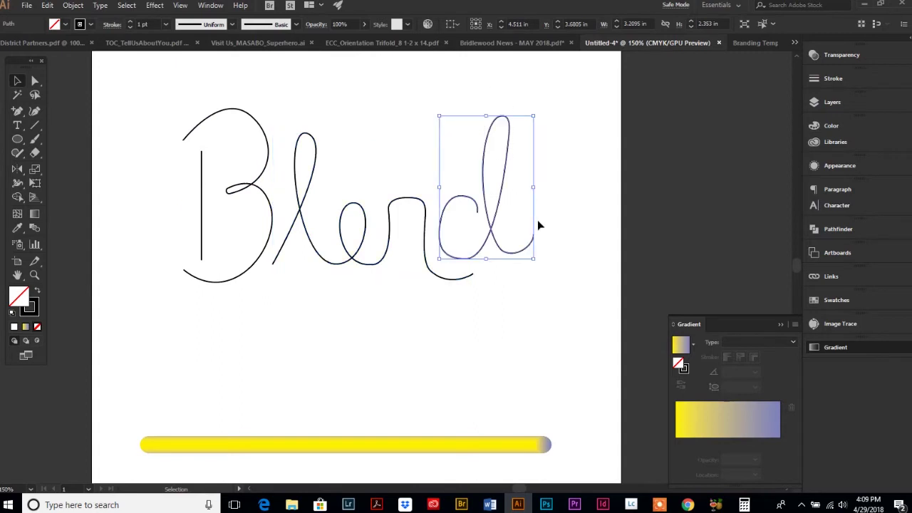
pyautogui.click(348, 425)
pyautogui.click(329, 449)
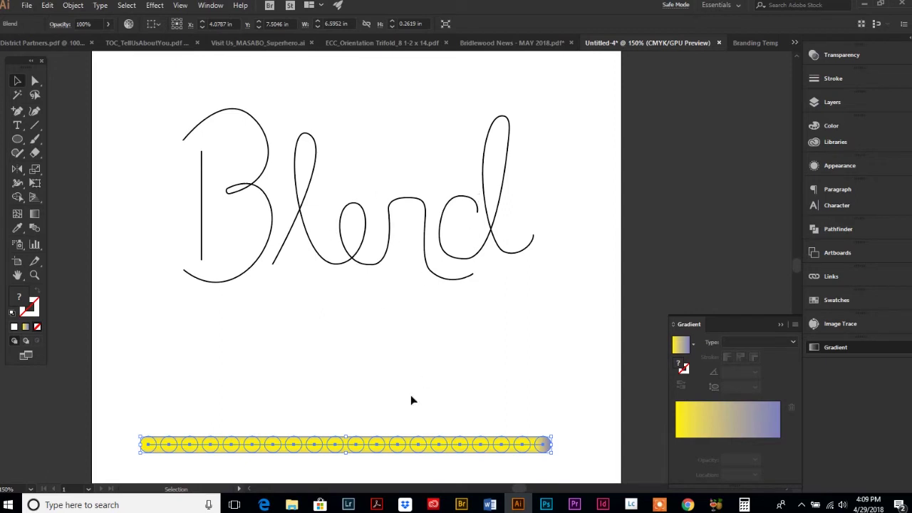
# Copy the yellow blend bar upward and repeat twice for four evenly stacked bars.
pyautogui.moveTo(377, 446); pyautogui.dragTo(377, 417)
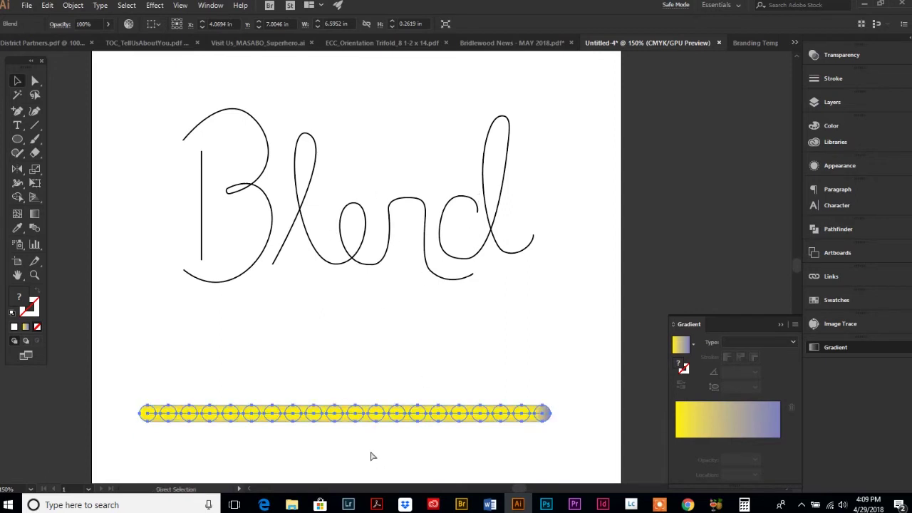
pyautogui.hotkey('shift', 'Up')
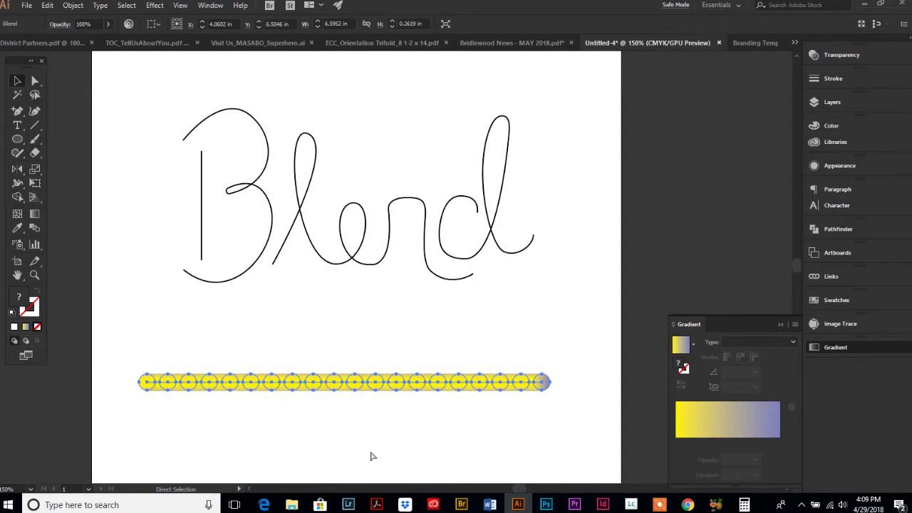
pyautogui.hotkey('shift', 'Down')
pyautogui.hotkey('shift', 'Down')
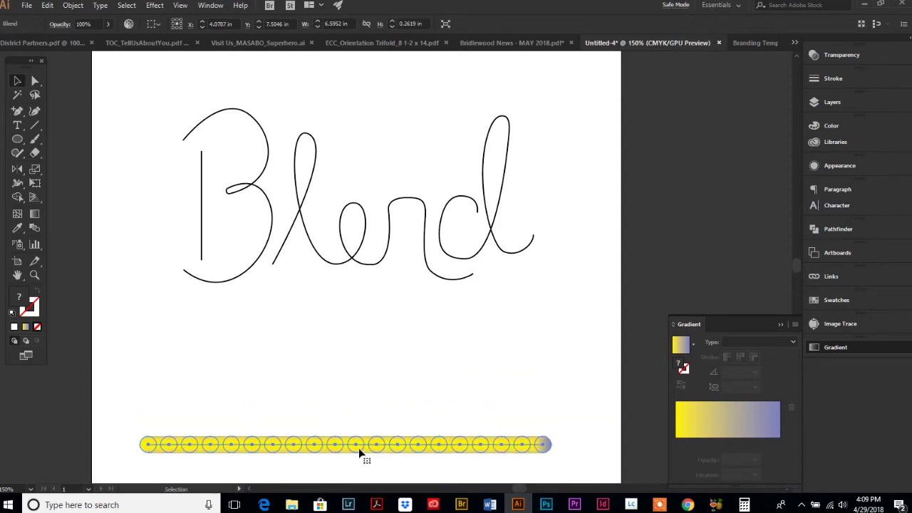
pyautogui.moveTo(356, 445); pyautogui.dragTo(357, 410)
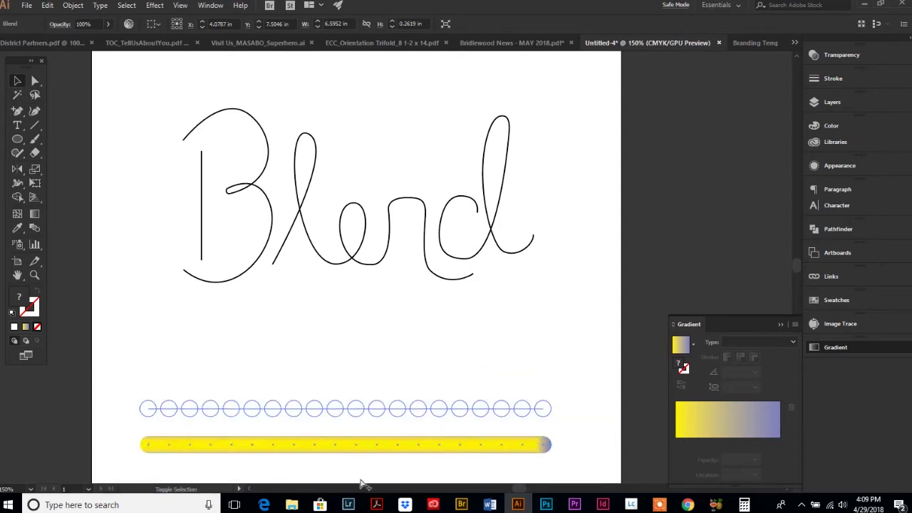
pyautogui.hotkey('ctrl', 'd')
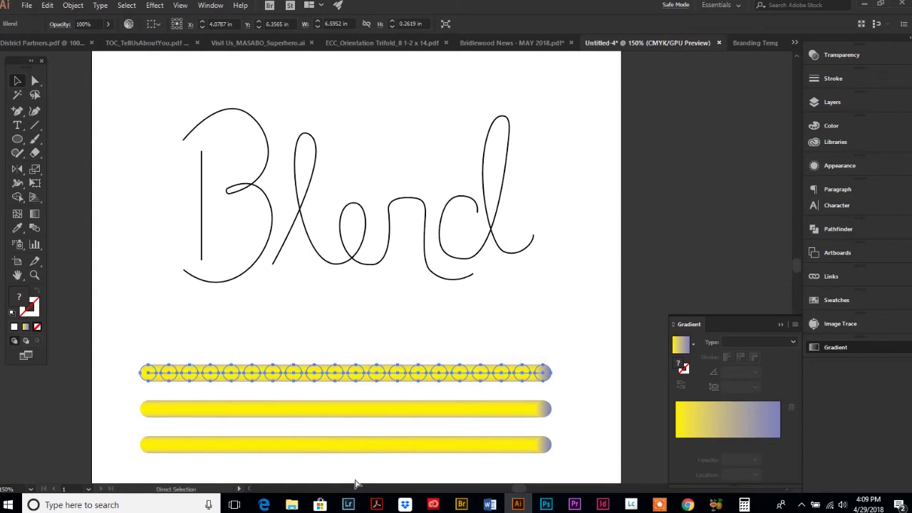
pyautogui.hotkey('ctrl', 'd')
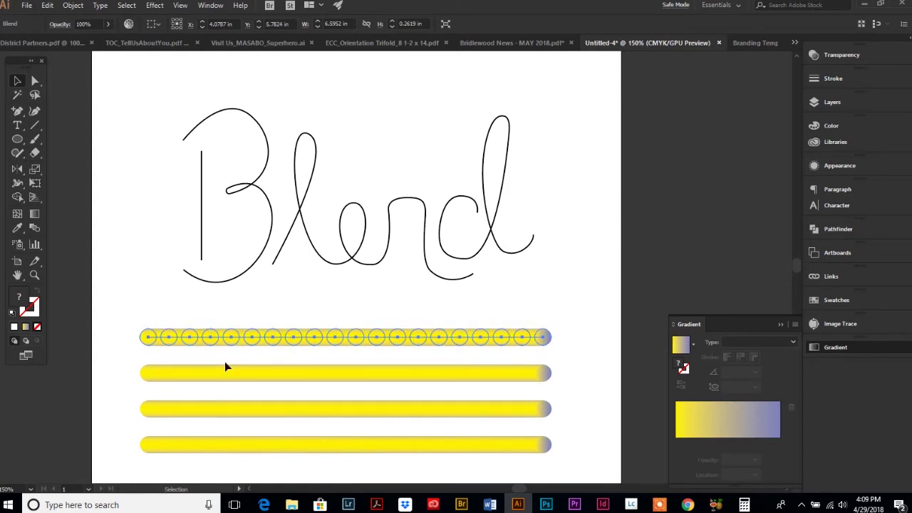
# Replace the spine of the top blend bar with the B's vertical stroke.
pyautogui.click(179, 310)
pyautogui.click(203, 210)
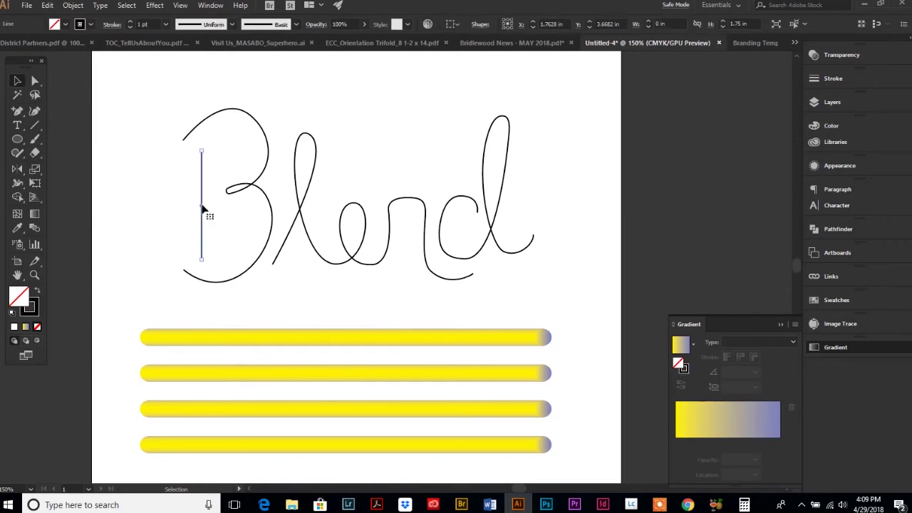
pyautogui.keyDown('shift'); pyautogui.click(228, 339); pyautogui.keyUp('shift')
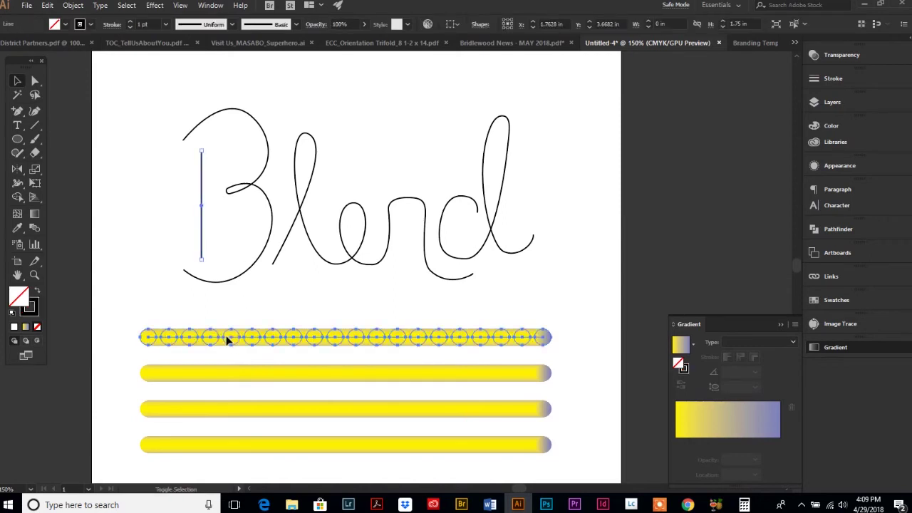
pyautogui.click(74, 5)
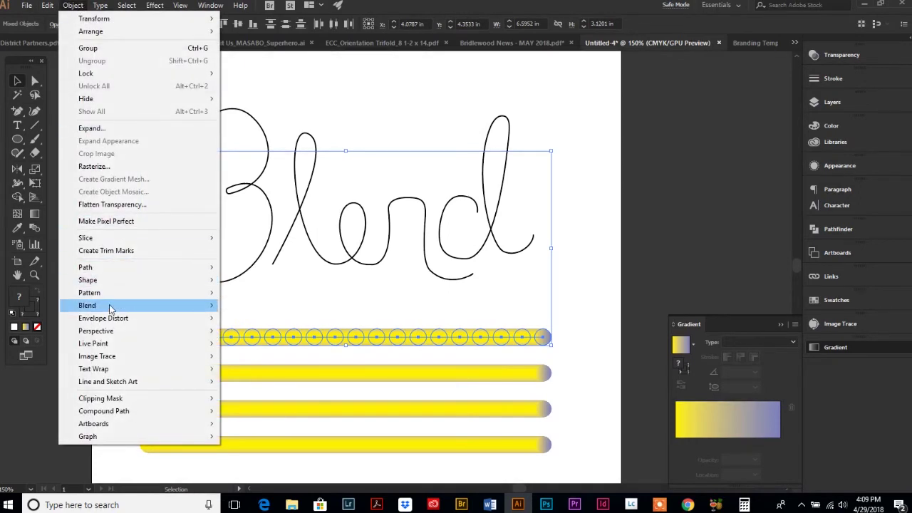
pyautogui.moveTo(109, 307)
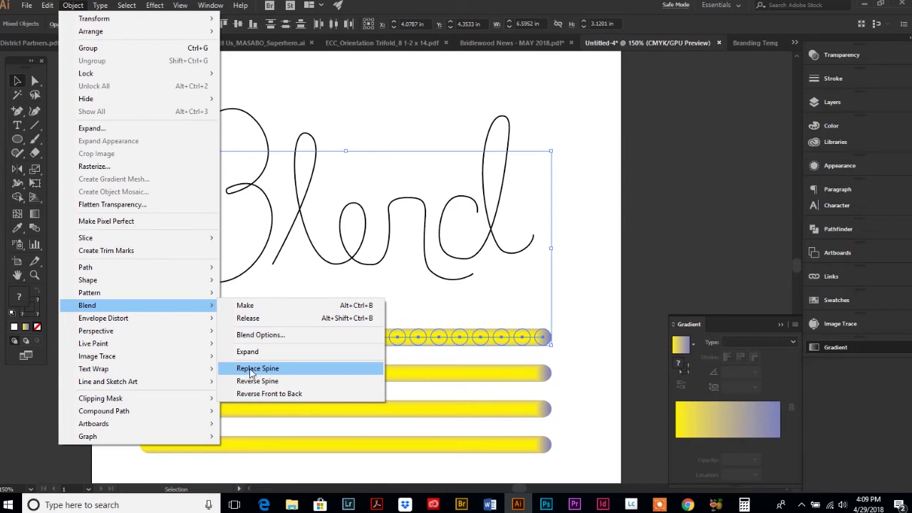
pyautogui.click(251, 370)
pyautogui.click(180, 203)
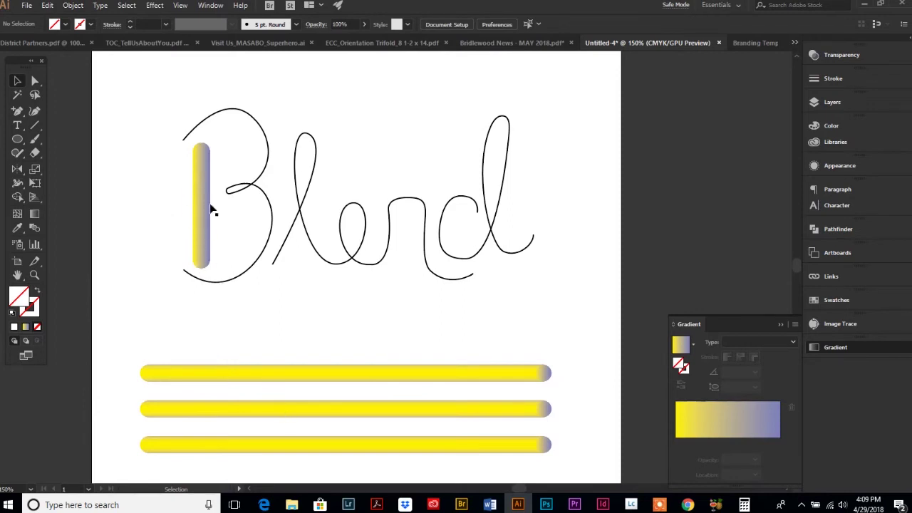
# Replace the spine of the next blend bar with the B's curved outline.
pyautogui.click(243, 189)
pyautogui.keyDown('shift'); pyautogui.click(282, 371); pyautogui.keyUp('shift')
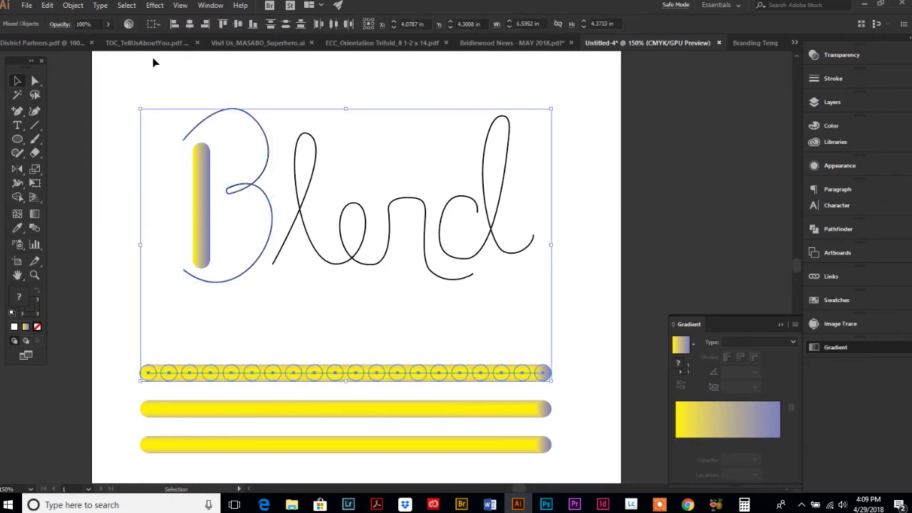
pyautogui.click(76, 6)
pyautogui.moveTo(189, 307)
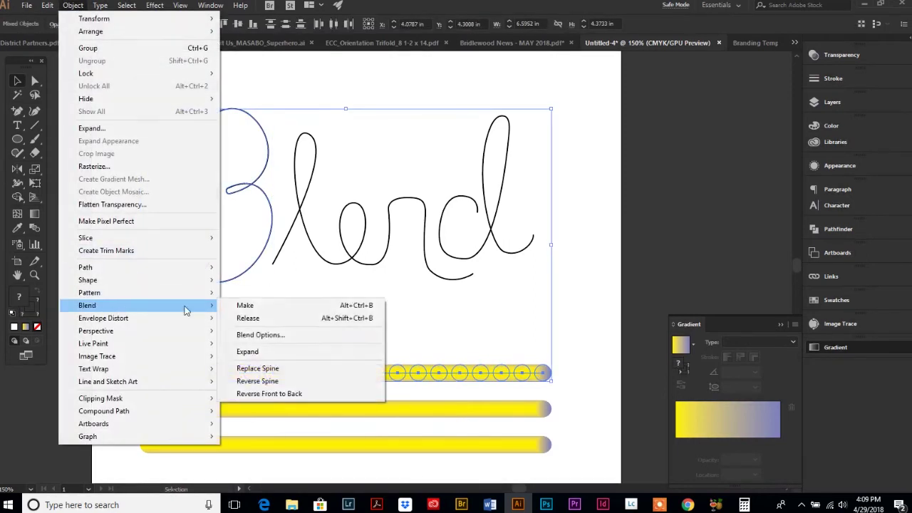
pyautogui.click(260, 370)
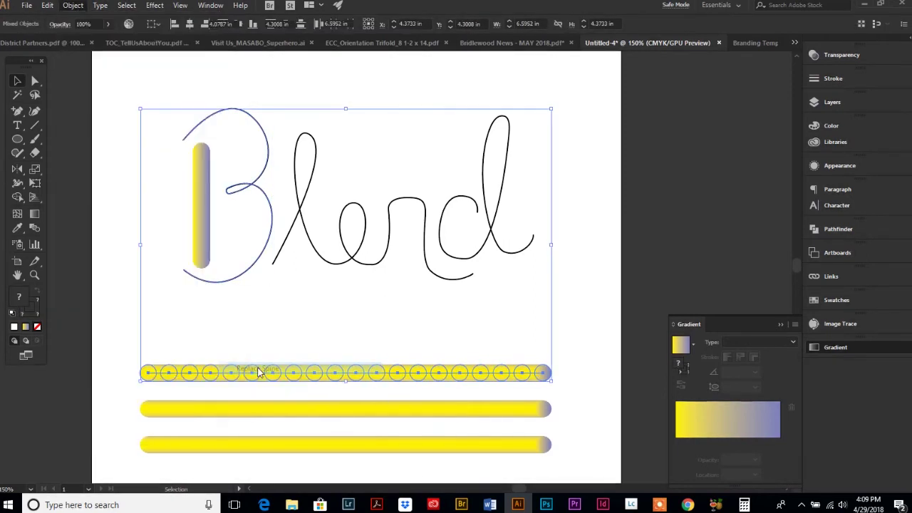
pyautogui.click(333, 324)
# Wrap the upper remaining blend bar along the stroke running through l, e and r.
pyautogui.click(303, 207)
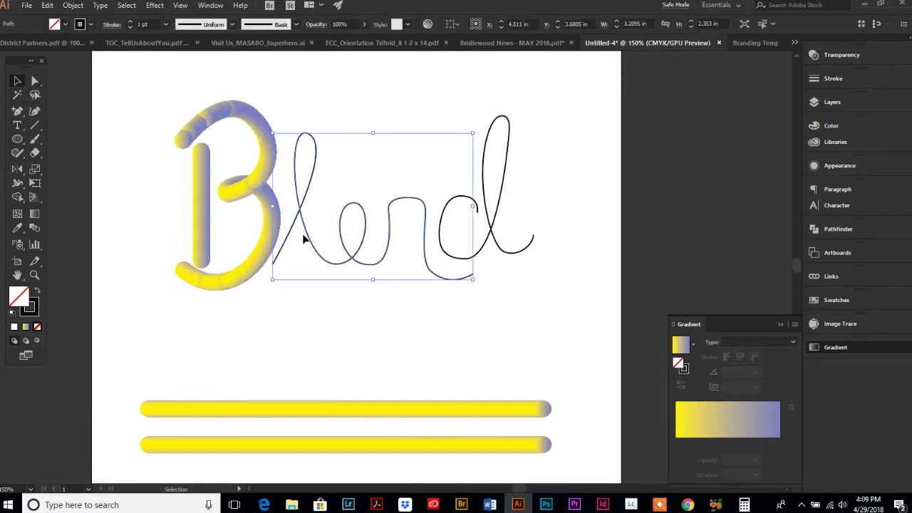
pyautogui.keyDown('shift'); pyautogui.click(344, 415); pyautogui.keyUp('shift')
pyautogui.click(72, 5)
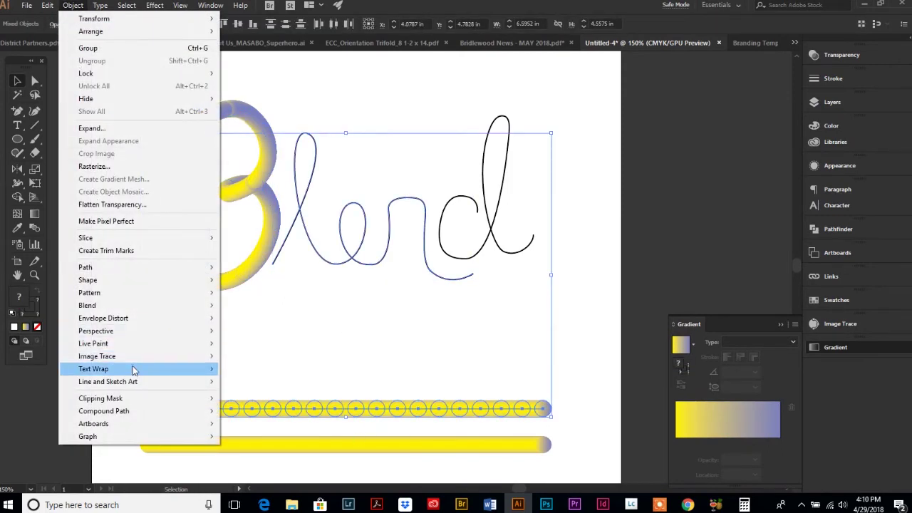
pyautogui.moveTo(138, 306)
pyautogui.click(246, 368)
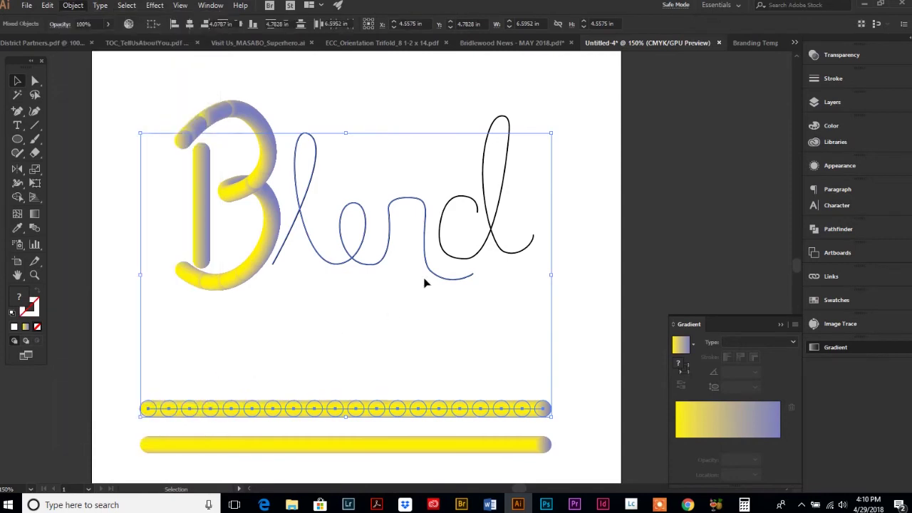
# Wrap the lower blend bar along the d stroke and shift the d tube after the r.
pyautogui.click(472, 202)
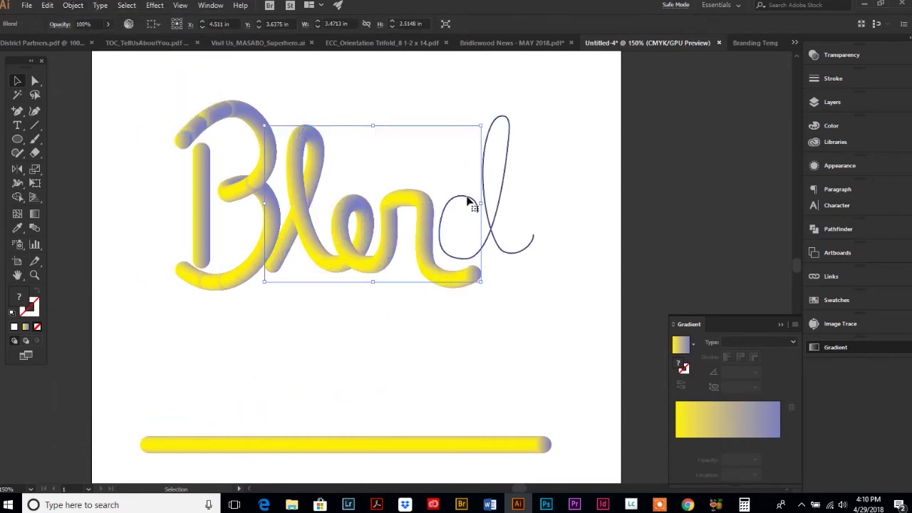
pyautogui.keyDown('shift'); pyautogui.click(367, 447); pyautogui.keyUp('shift')
pyautogui.click(72, 5)
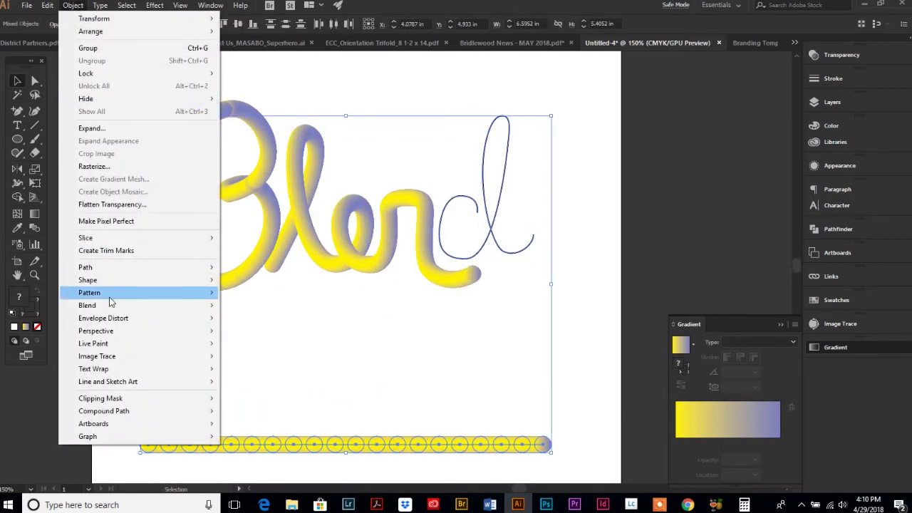
pyautogui.moveTo(114, 306)
pyautogui.click(342, 368)
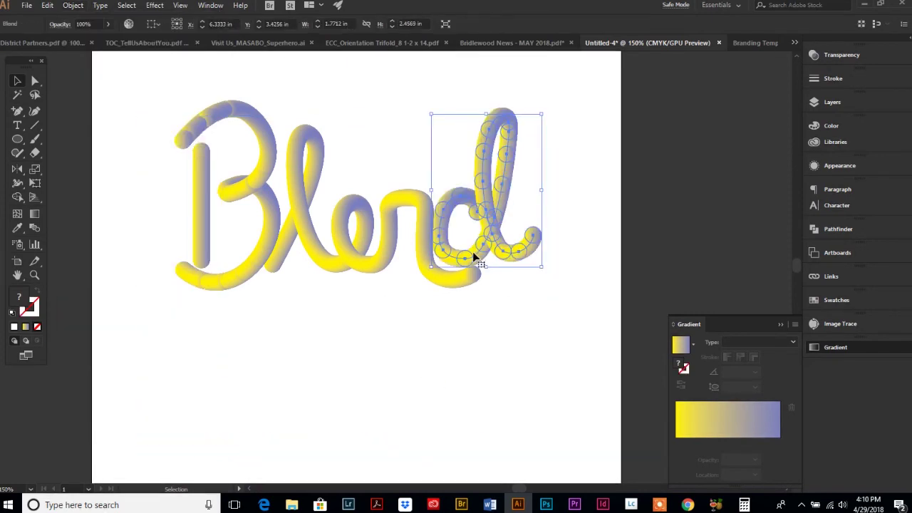
pyautogui.moveTo(473, 251); pyautogui.dragTo(484, 258)
# Nudge the d tube into its final position.
pyautogui.click(497, 346)
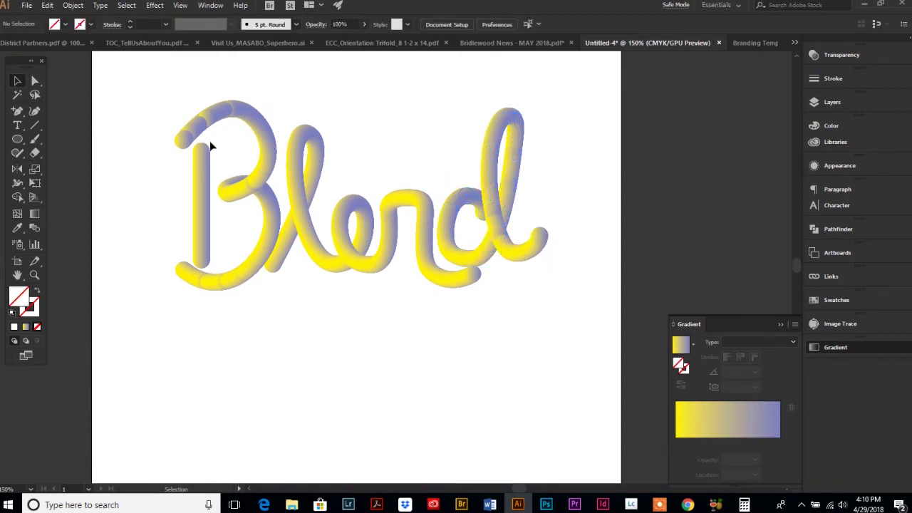
pyautogui.moveTo(499, 246); pyautogui.dragTo(501, 243)
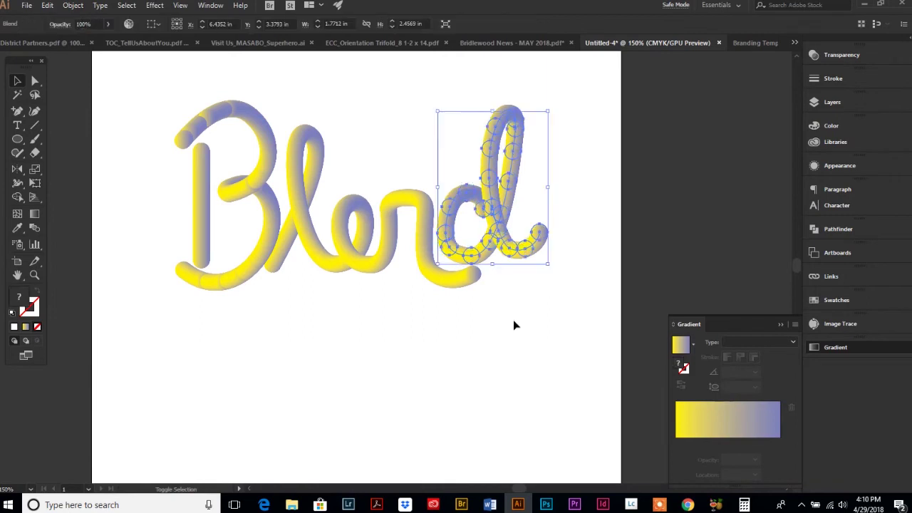
pyautogui.click(489, 346)
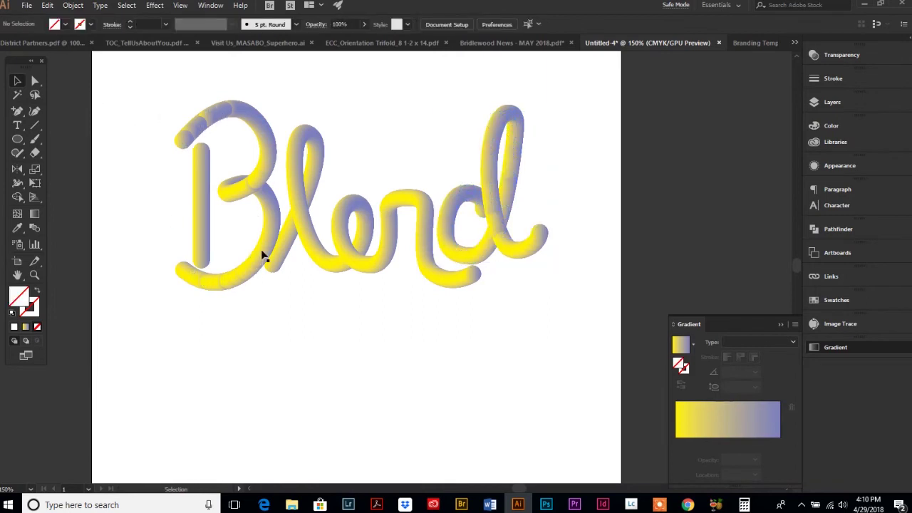
# With Direct Selection, move the B's top-left end circle and middle junction circle up and right.
pyautogui.click(34, 82)
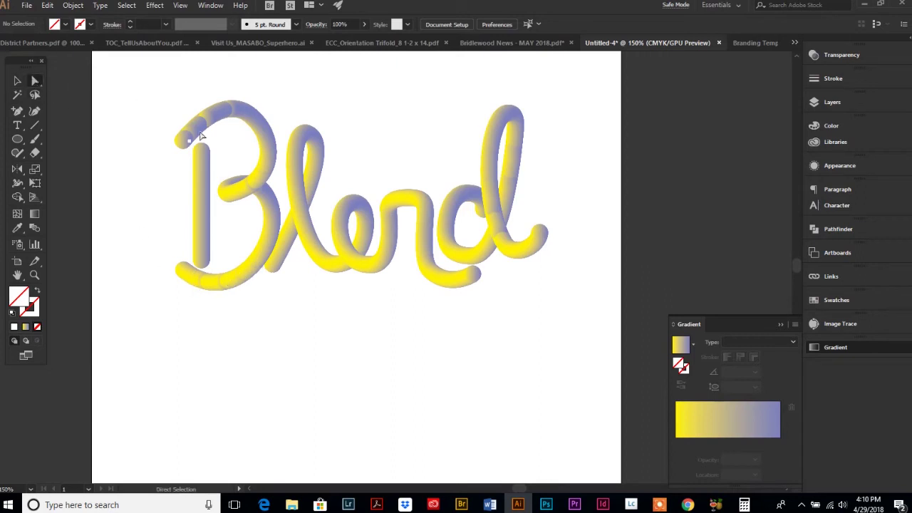
pyautogui.click(188, 138)
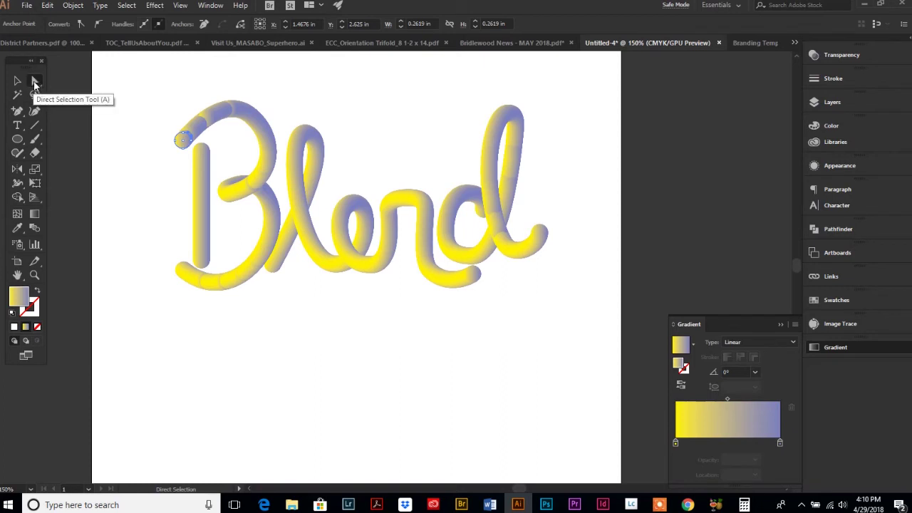
pyautogui.click(185, 139)
pyautogui.moveTo(185, 133); pyautogui.dragTo(183, 141)
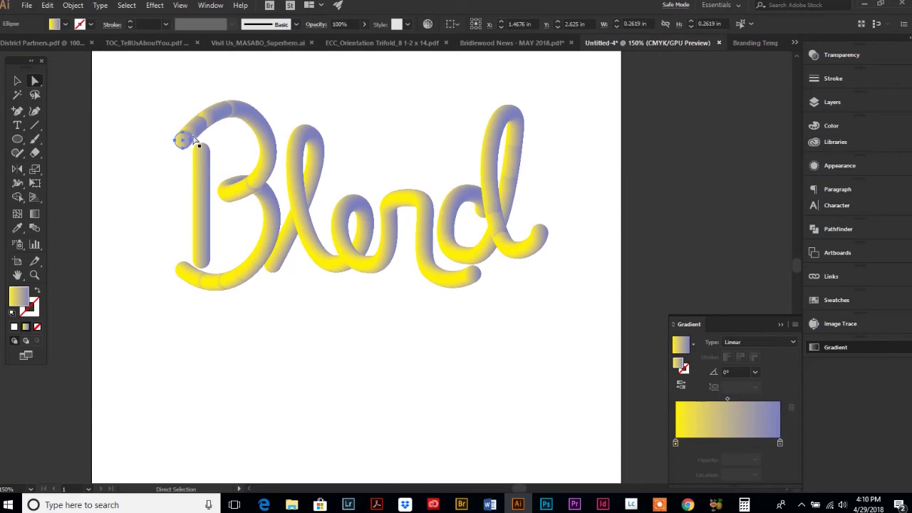
pyautogui.click(222, 91)
pyautogui.click(223, 177)
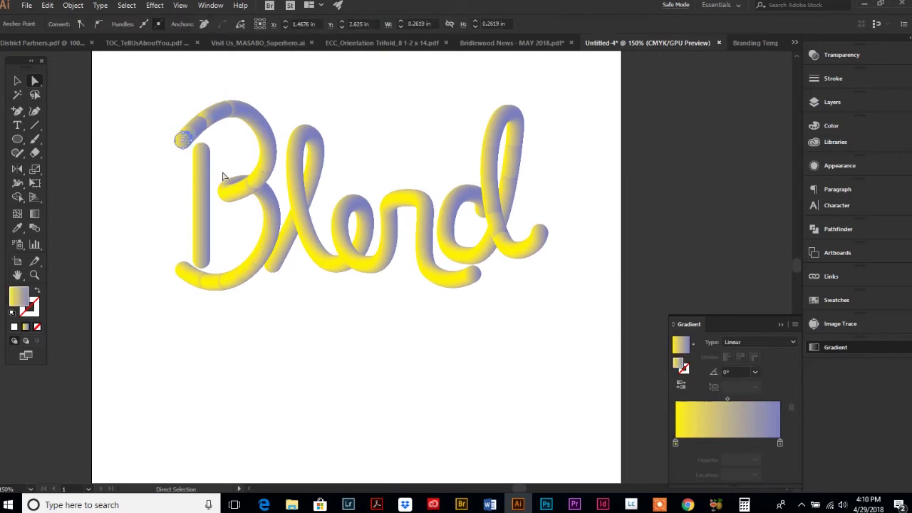
pyautogui.click(214, 176)
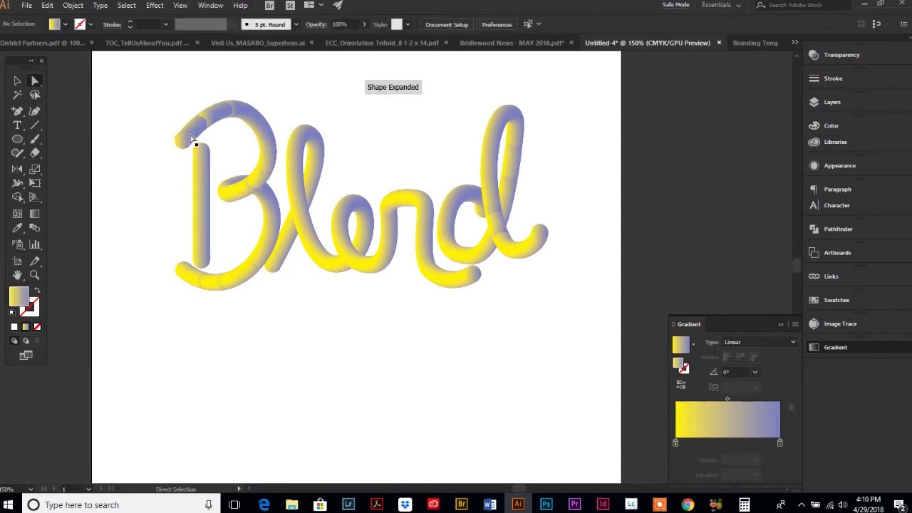
pyautogui.click(208, 117)
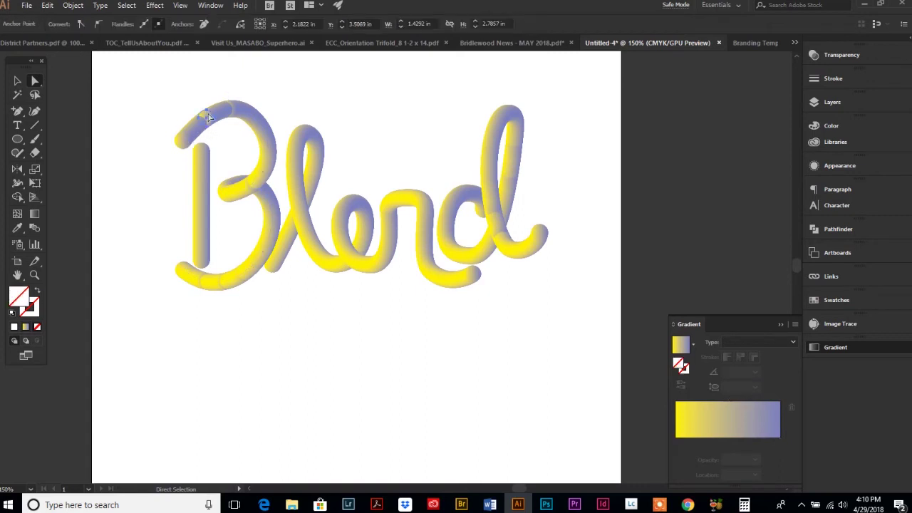
pyautogui.moveTo(207, 117); pyautogui.dragTo(235, 107)
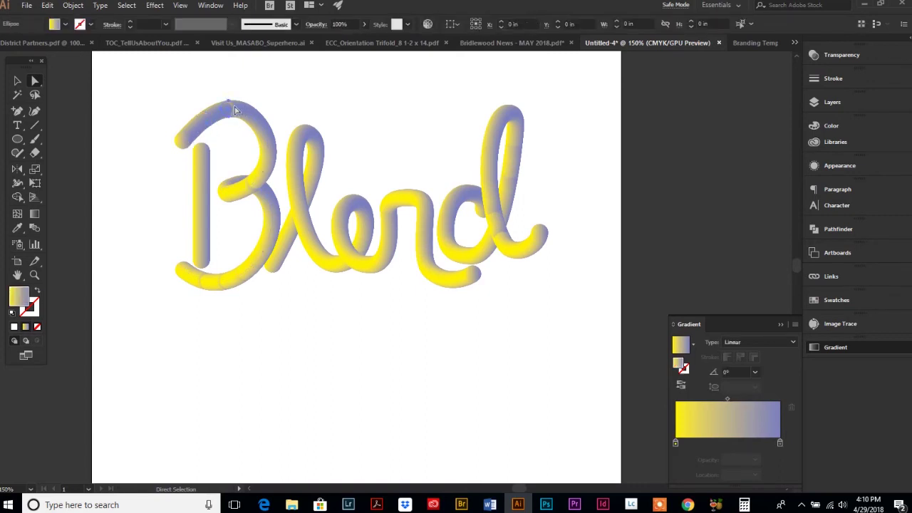
pyautogui.click(261, 187)
pyautogui.moveTo(261, 188); pyautogui.dragTo(273, 171)
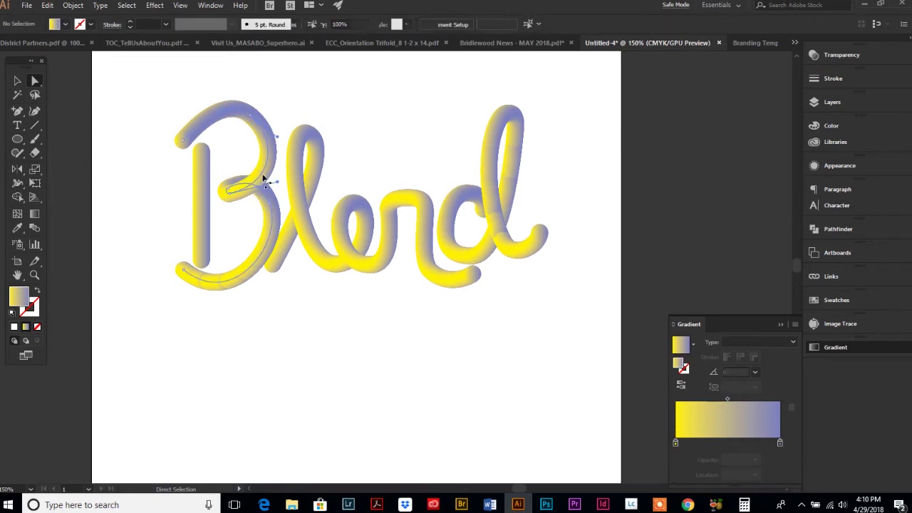
pyautogui.hotkey('ctrl', 'shift', 'a')
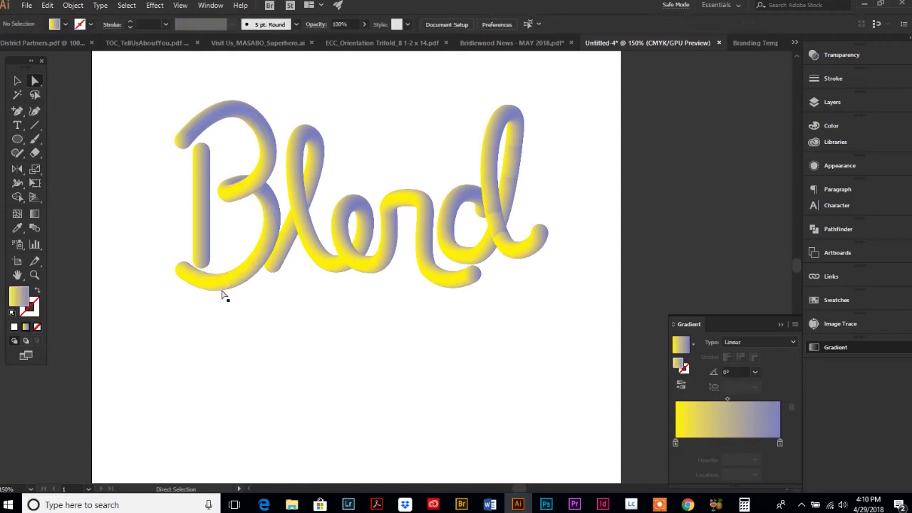
# Inspect individual circles and spine paths on the B, l-e and d blends.
pyautogui.click(243, 282)
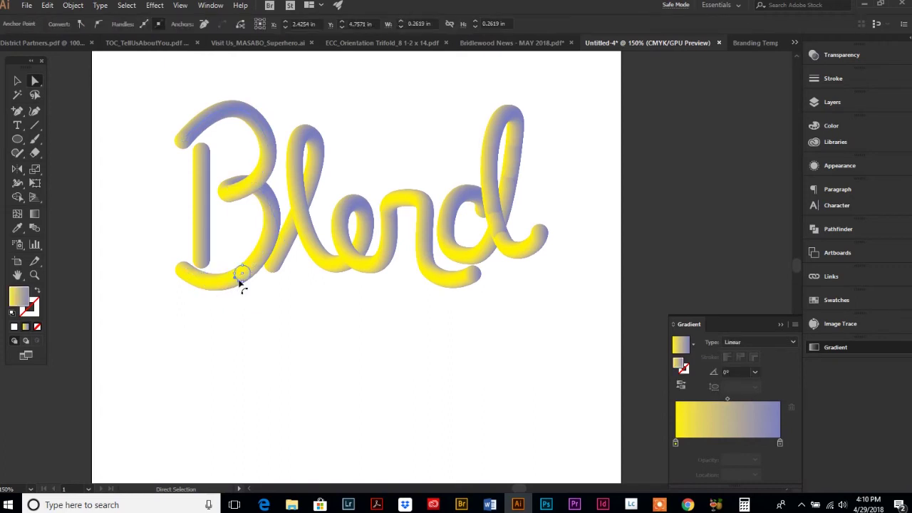
pyautogui.click(240, 282)
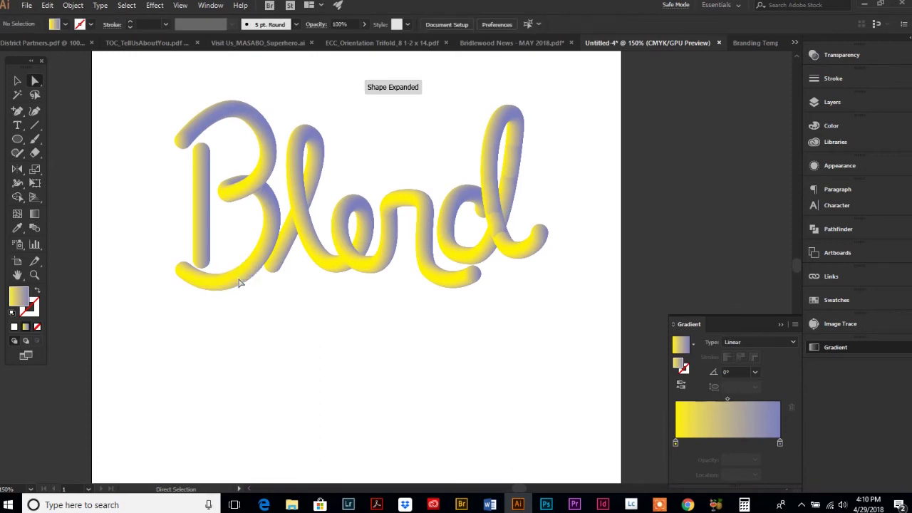
pyautogui.click(264, 250)
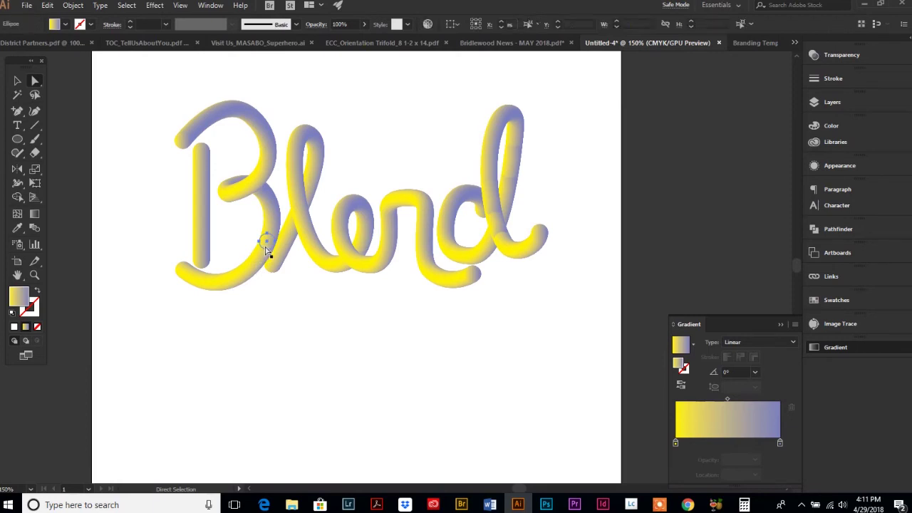
pyautogui.click(268, 260)
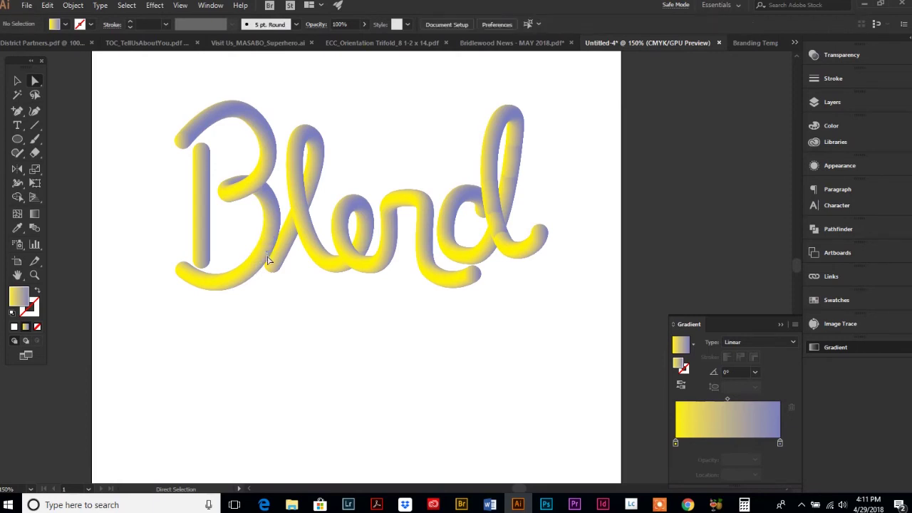
pyautogui.click(308, 237)
pyautogui.click(306, 240)
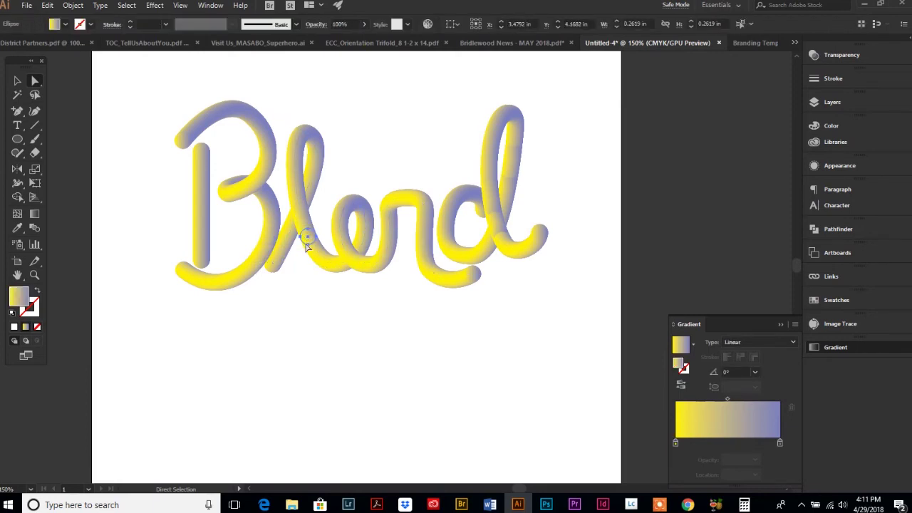
pyautogui.click(317, 319)
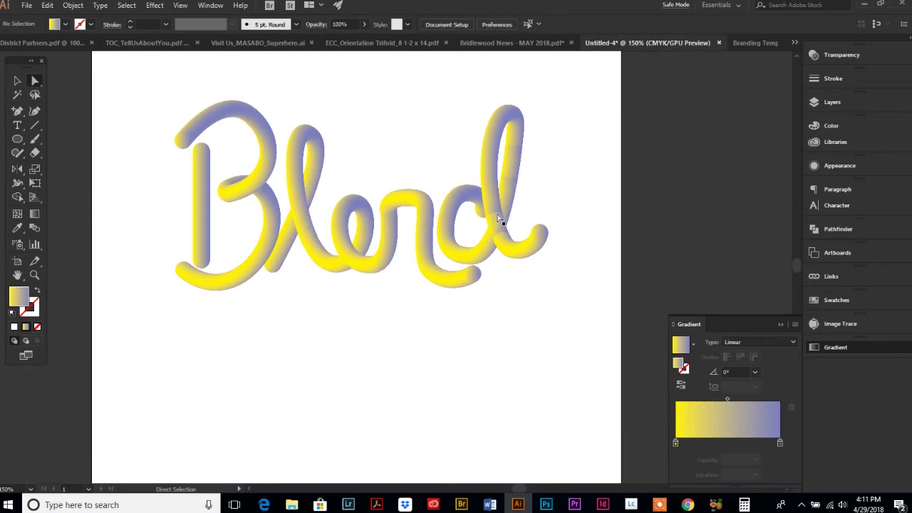
pyautogui.click(504, 241)
pyautogui.click(505, 241)
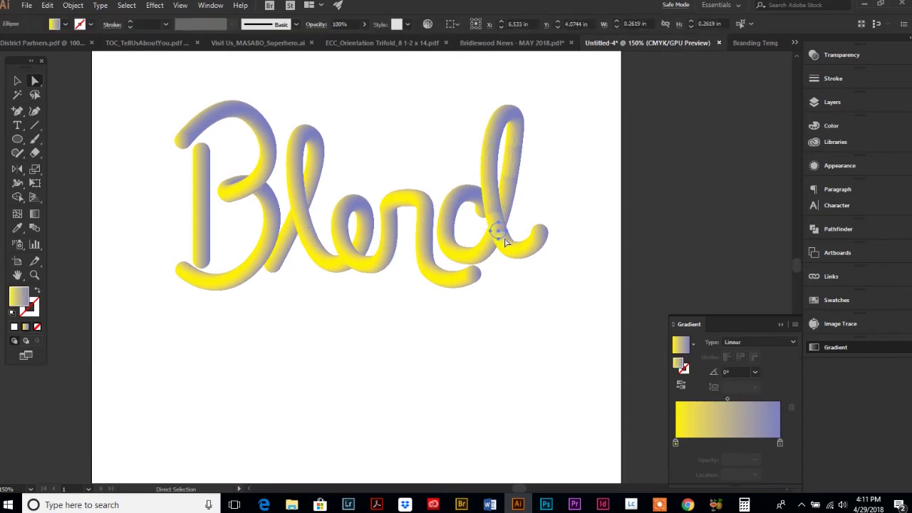
pyautogui.click(495, 218)
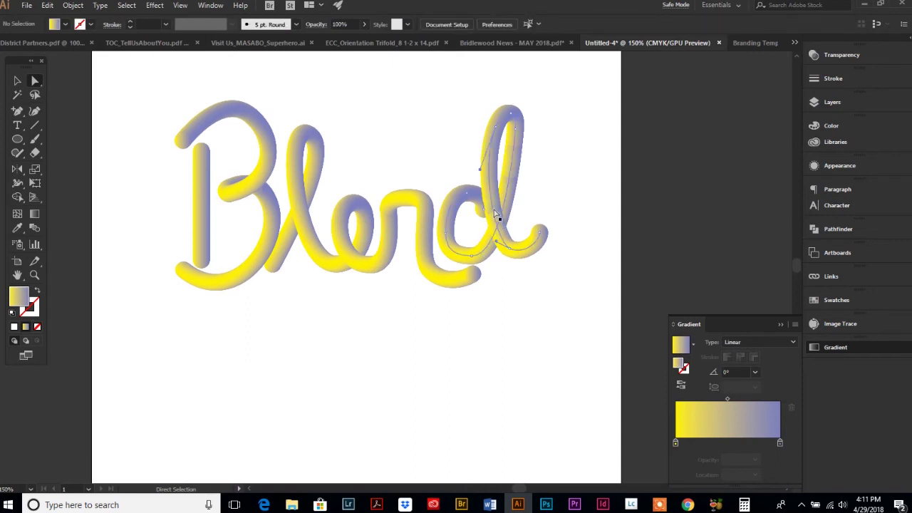
pyautogui.click(490, 210)
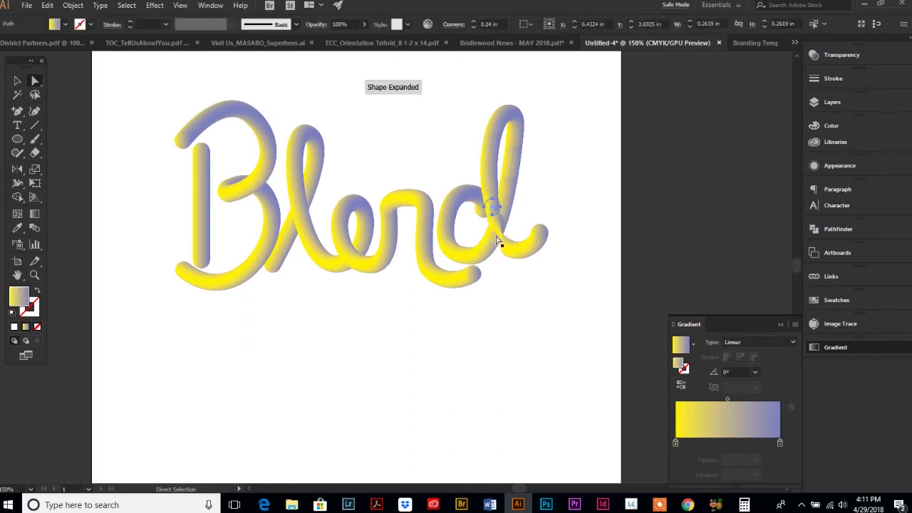
pyautogui.click(507, 182)
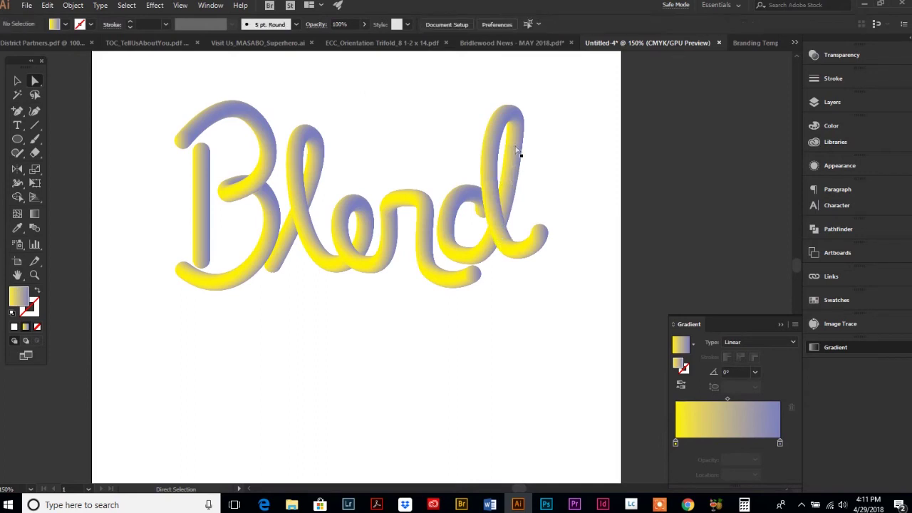
pyautogui.click(519, 152)
pyautogui.click(518, 149)
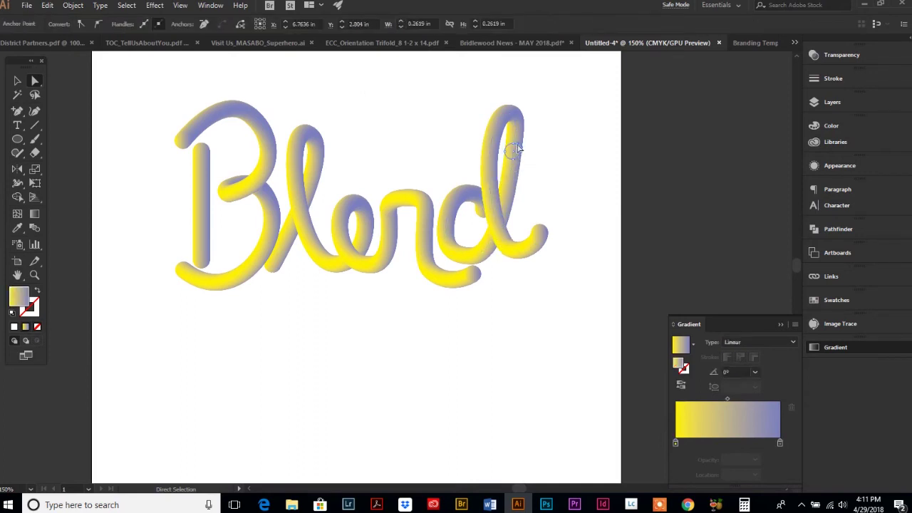
pyautogui.click(515, 149)
pyautogui.click(528, 190)
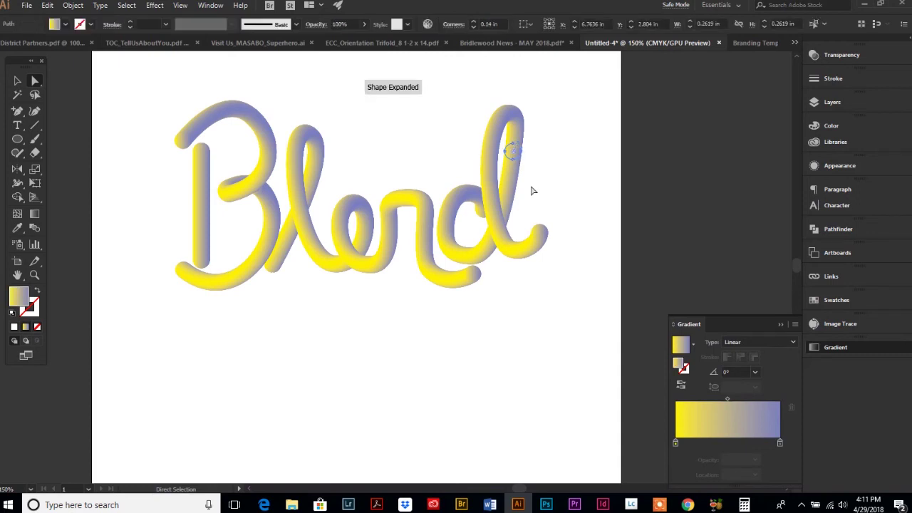
# Narrow the end circle of the d's tail to about half its width.
pyautogui.click(521, 259)
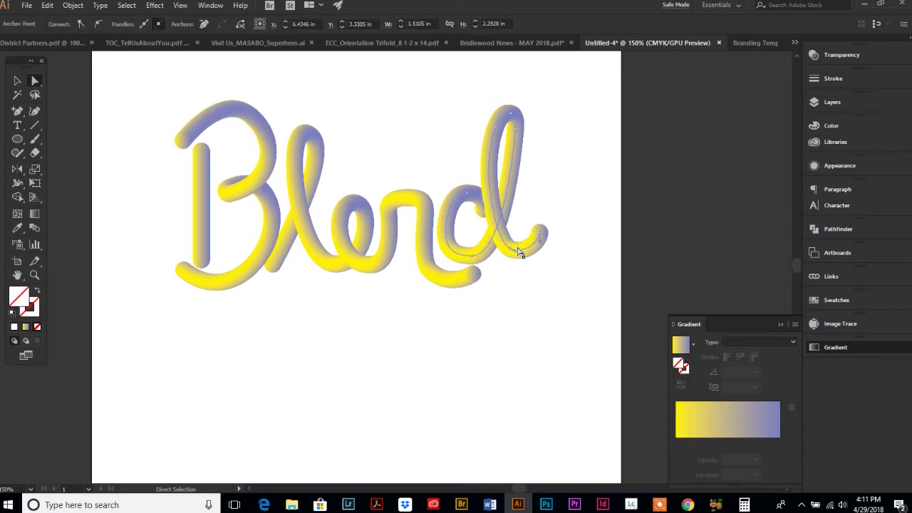
pyautogui.click(524, 247)
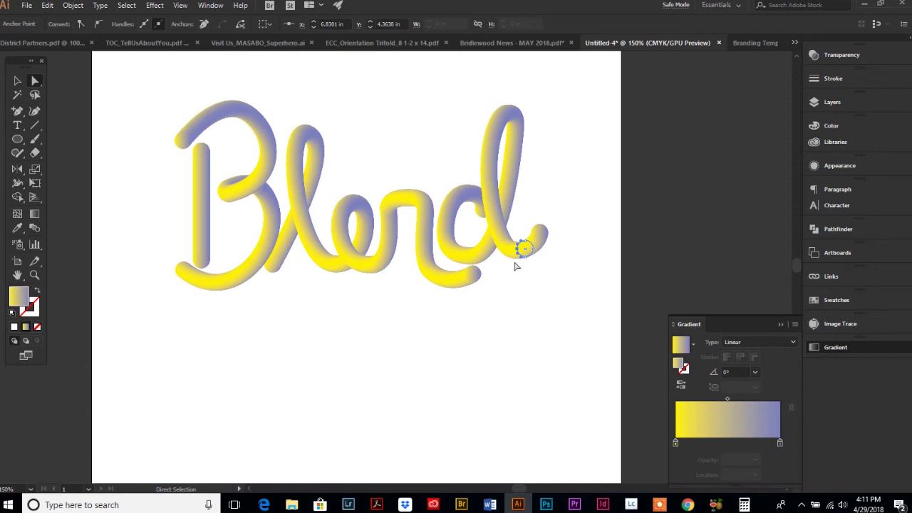
pyautogui.press('Delete')
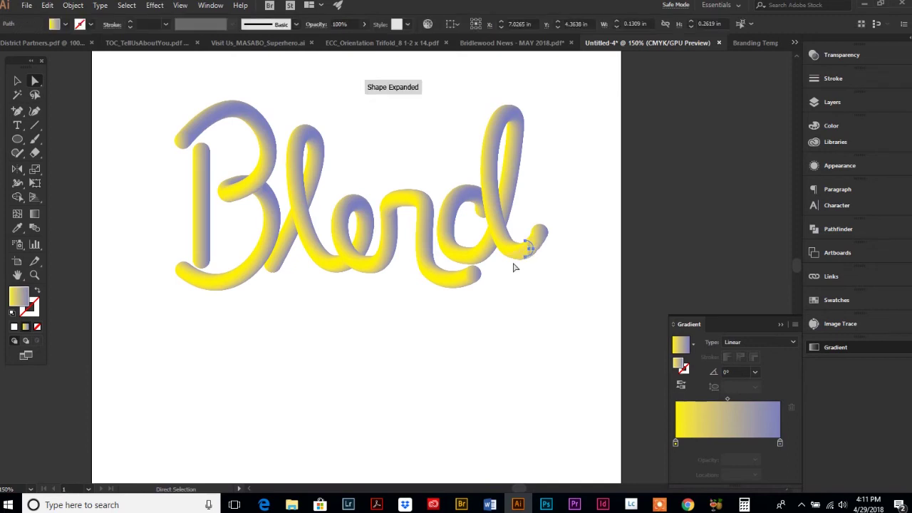
pyautogui.click(514, 267)
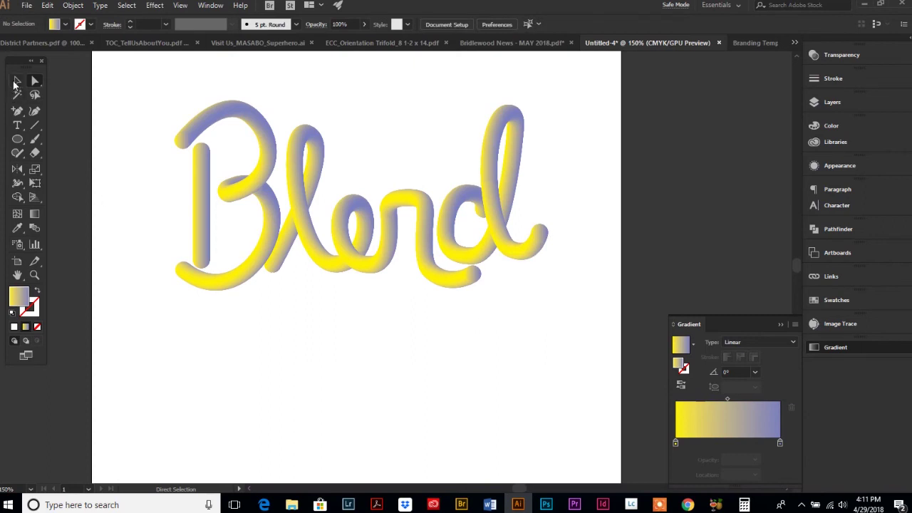
# Pull the top of the l's curve upward on the 'lend' spine path with Direct Selection.
pyautogui.click(16, 82)
pyautogui.moveTo(140, 109); pyautogui.dragTo(578, 342)
pyautogui.click(521, 411)
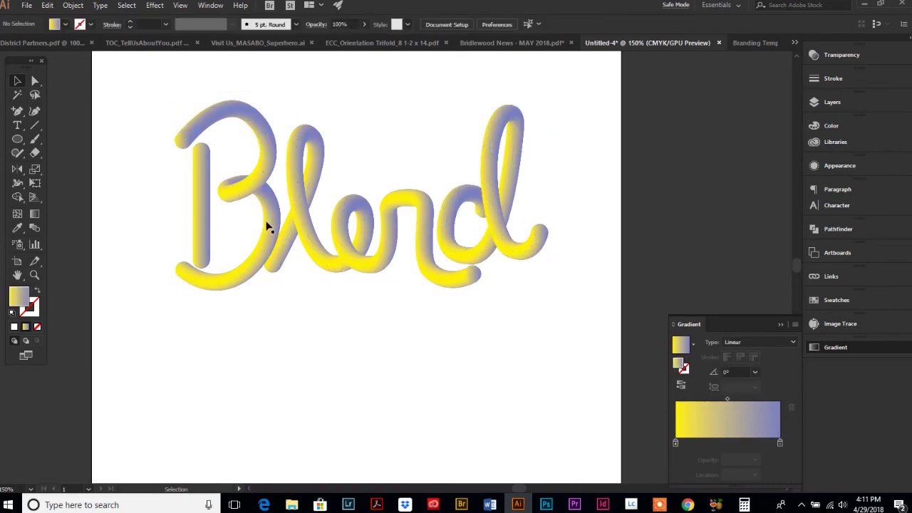
pyautogui.click(35, 84)
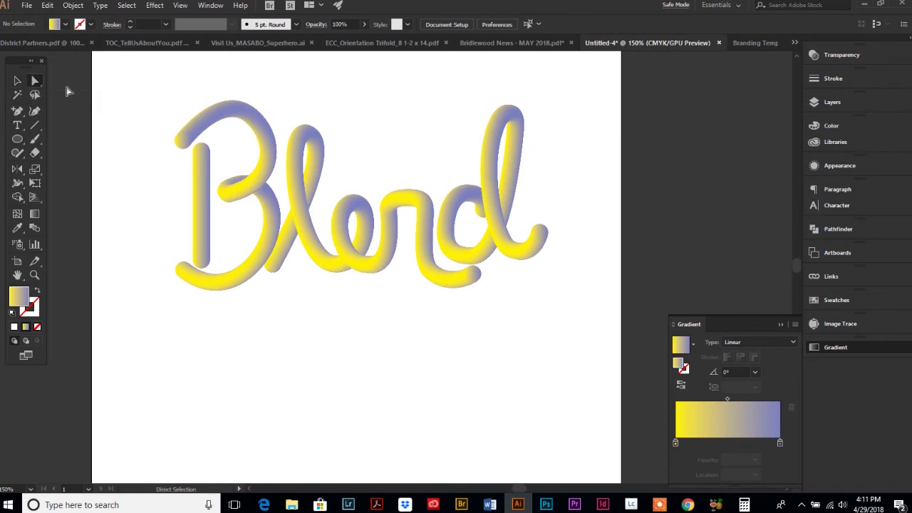
pyautogui.click(287, 240)
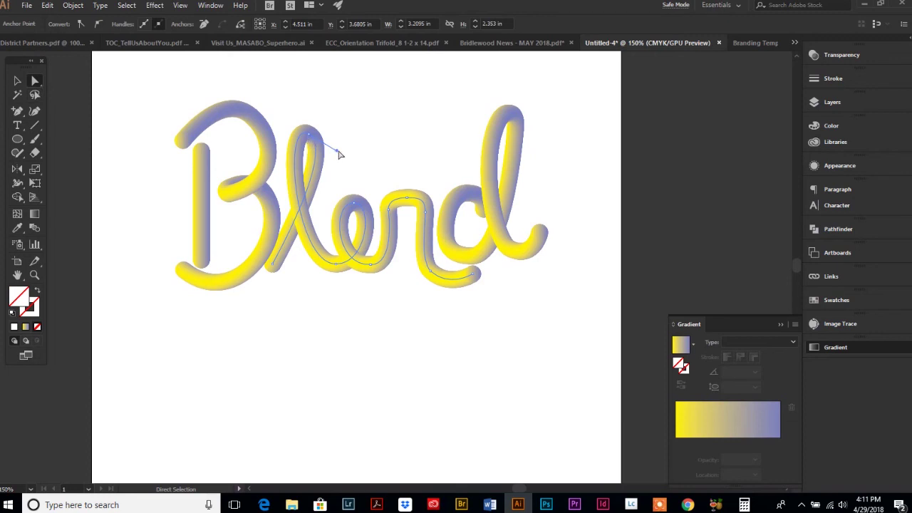
pyautogui.moveTo(337, 152)
pyautogui.mouseDown()
pyautogui.moveTo(337, 138)
pyautogui.moveTo(332, 144)
pyautogui.mouseUp()
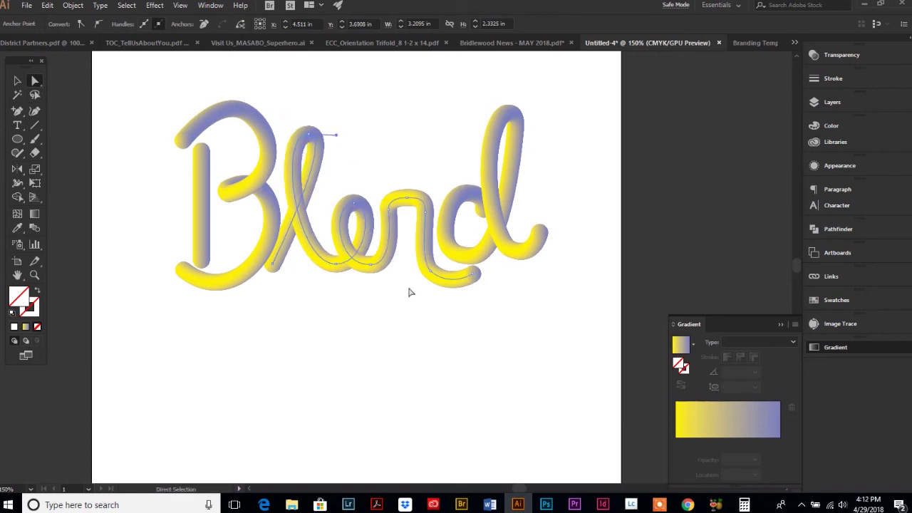
pyautogui.click(474, 282)
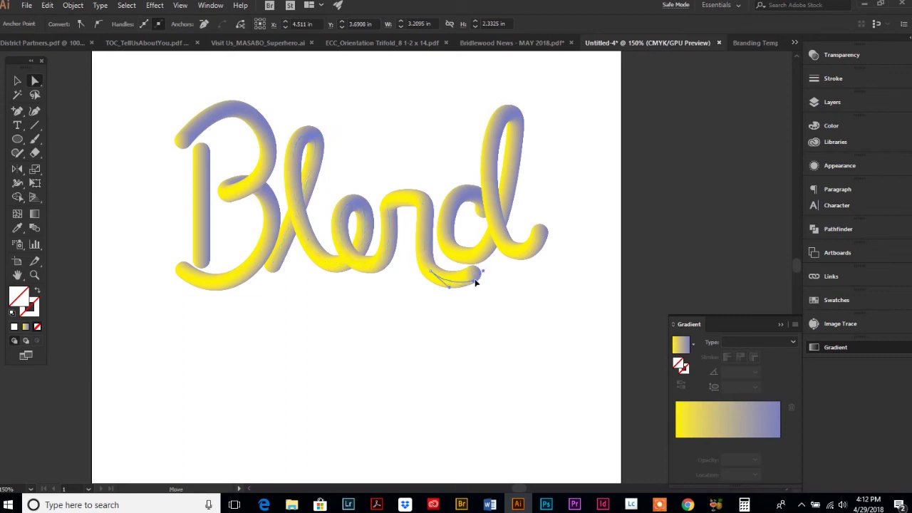
pyautogui.click(477, 284)
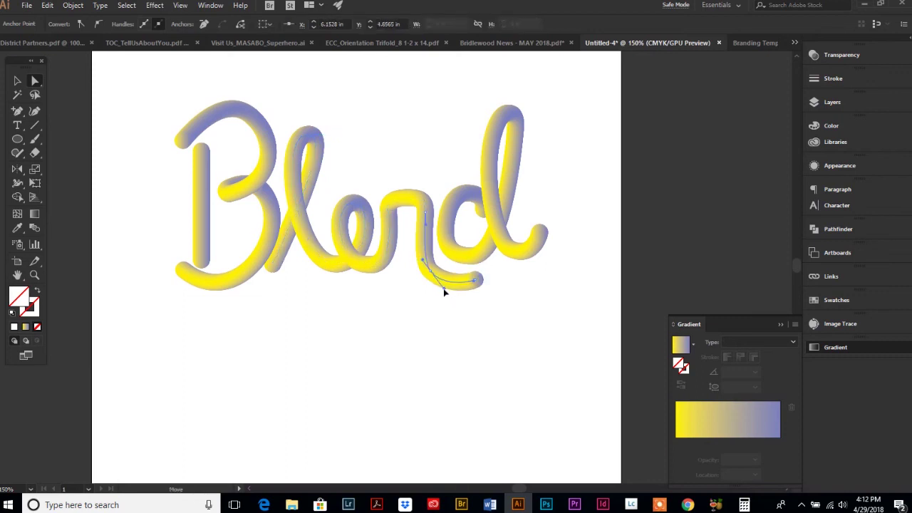
pyautogui.click(18, 81)
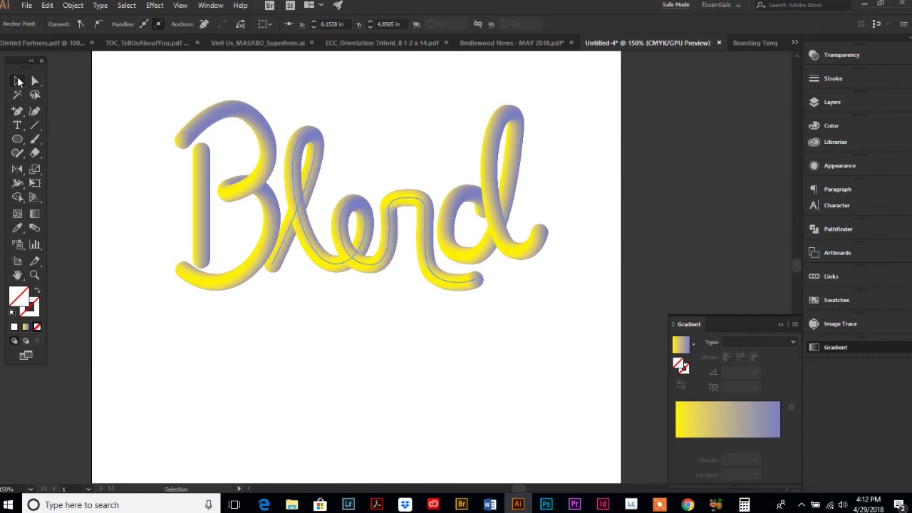
pyautogui.click(288, 316)
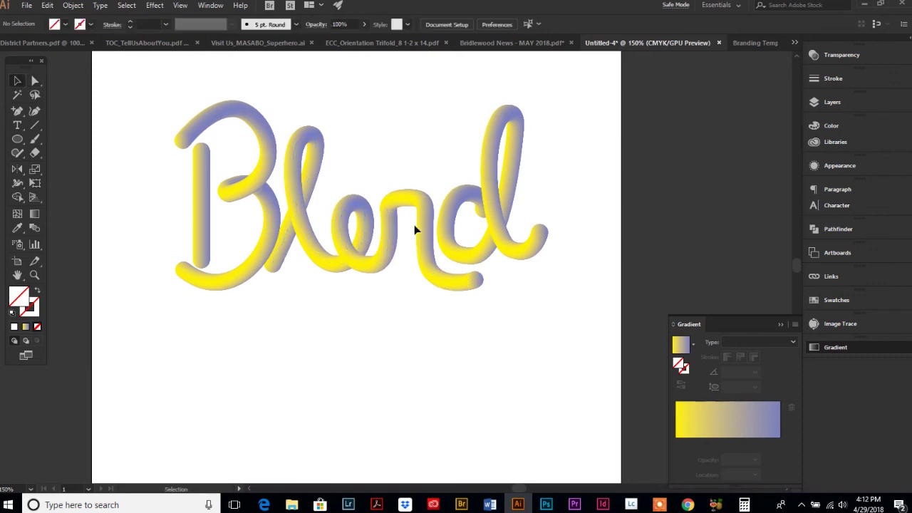
# Set the B blend's orientation to Align to Path in Blend Options.
pyautogui.click(245, 114)
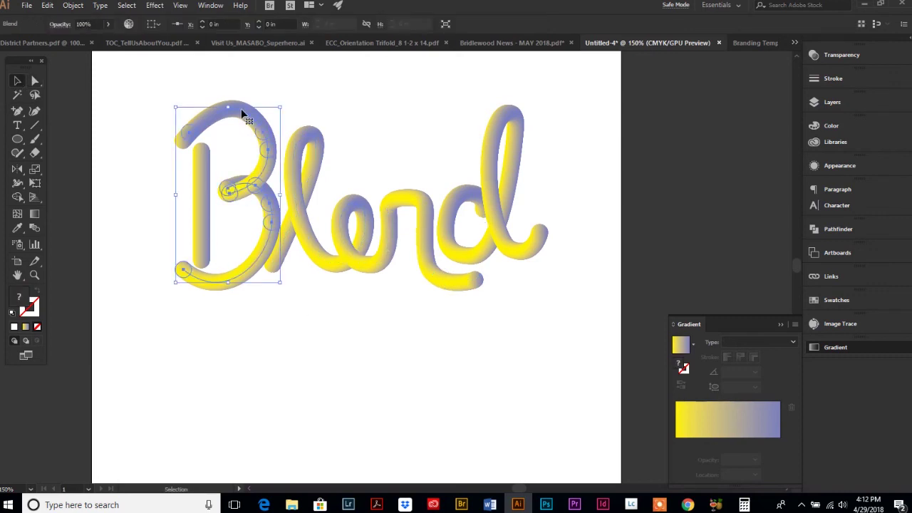
pyautogui.click(74, 6)
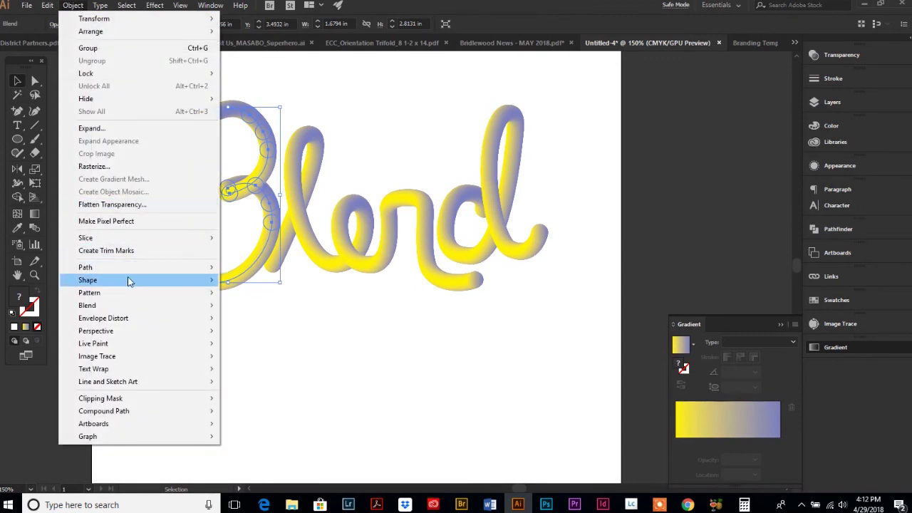
pyautogui.moveTo(109, 307)
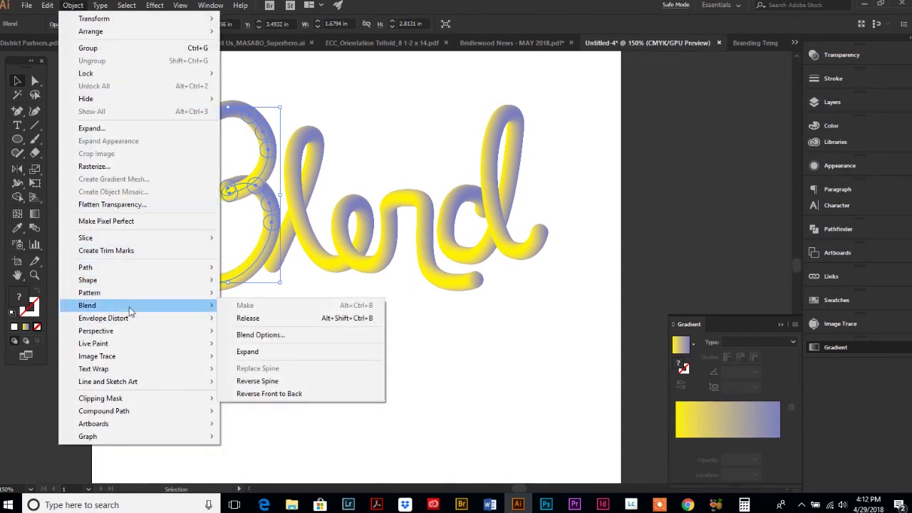
pyautogui.click(258, 335)
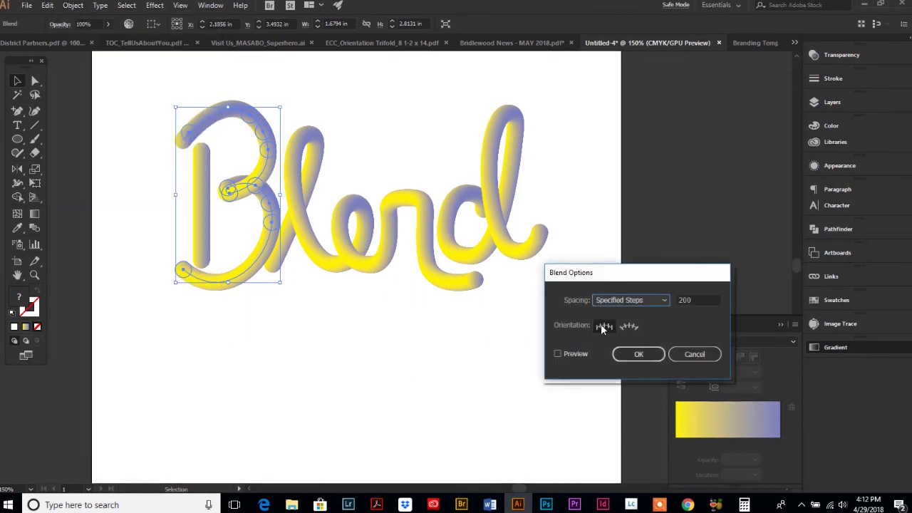
pyautogui.click(630, 328)
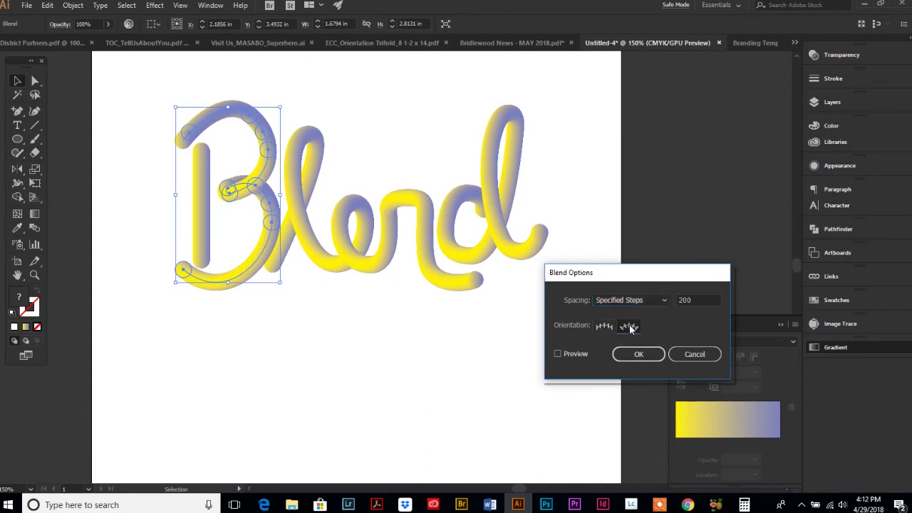
pyautogui.click(638, 354)
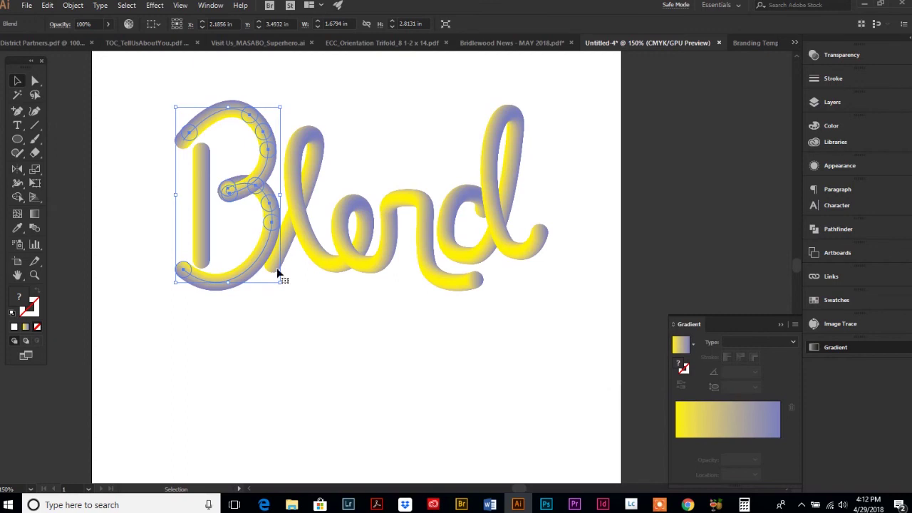
pyautogui.click(240, 399)
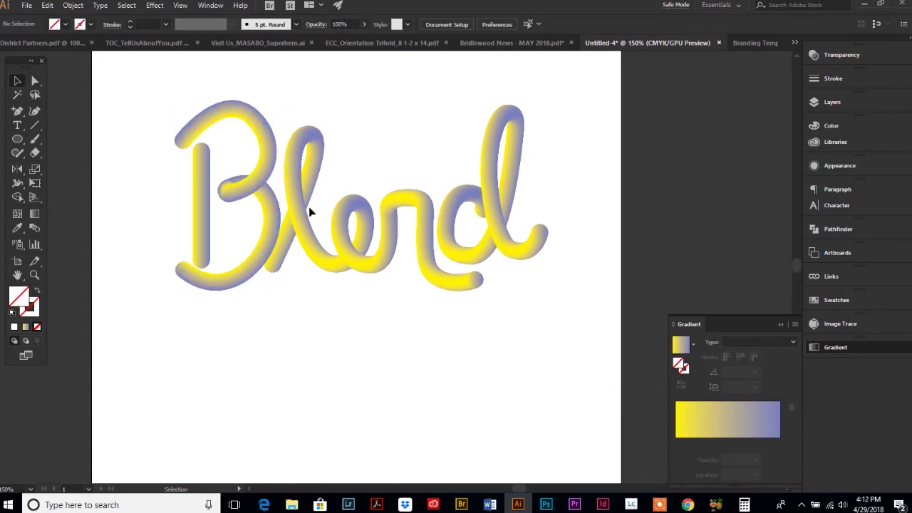
pyautogui.click(346, 244)
pyautogui.click(417, 329)
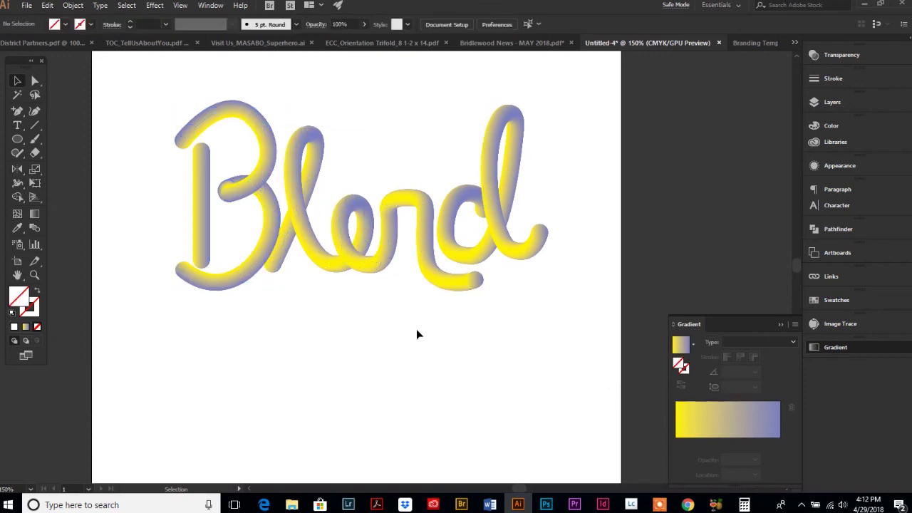